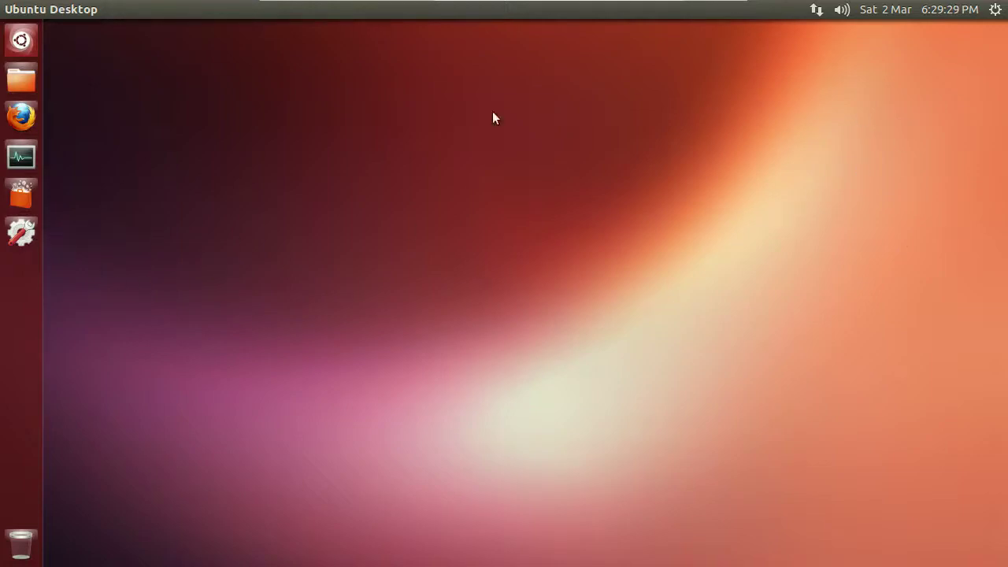
# Step: Look over the Dash home view and the Home folder's contents, closing each one after viewing
pyautogui.click(20, 39)
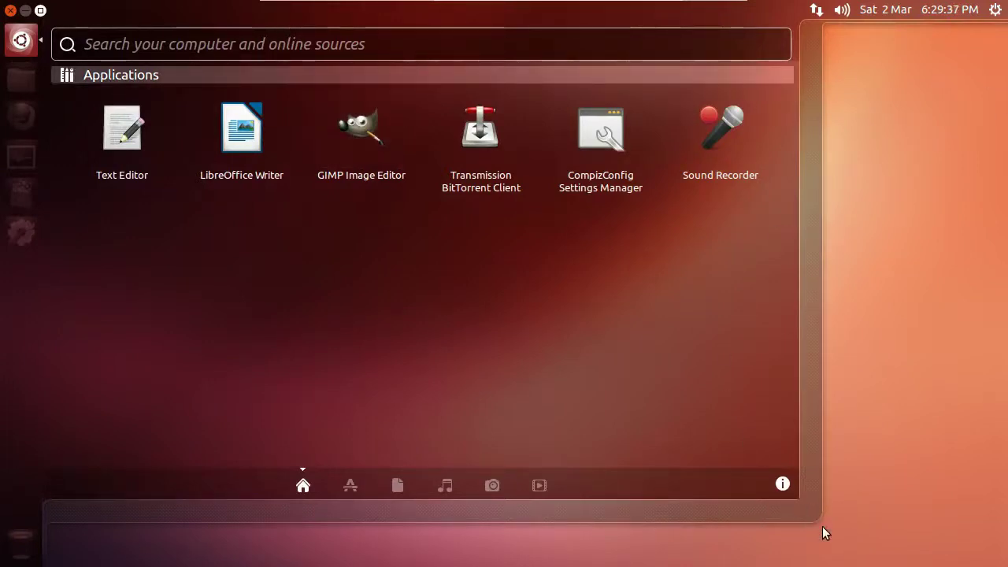
pyautogui.click(883, 313)
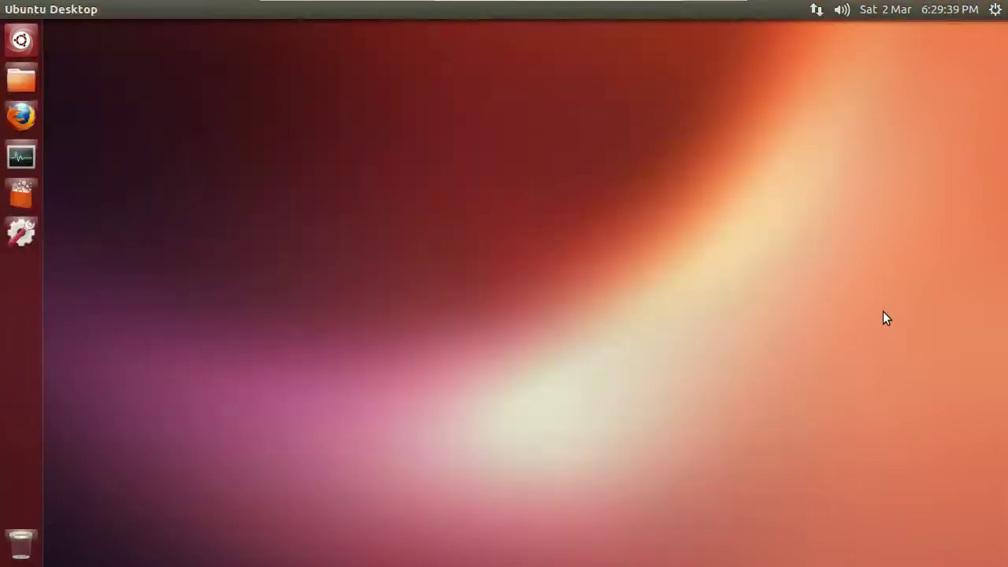
pyautogui.click(21, 79)
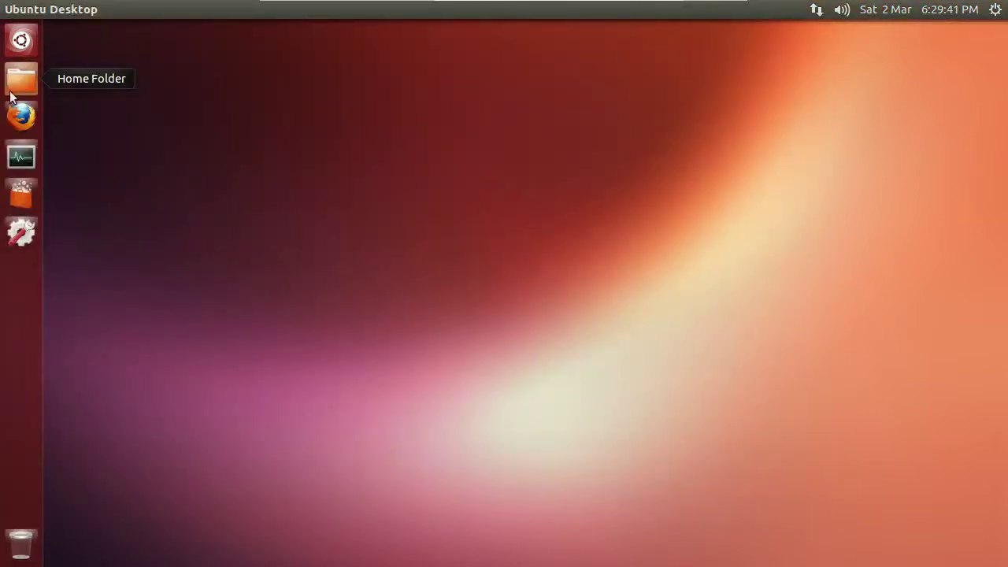
pyautogui.moveTo(439, 60); pyautogui.dragTo(370, 57)
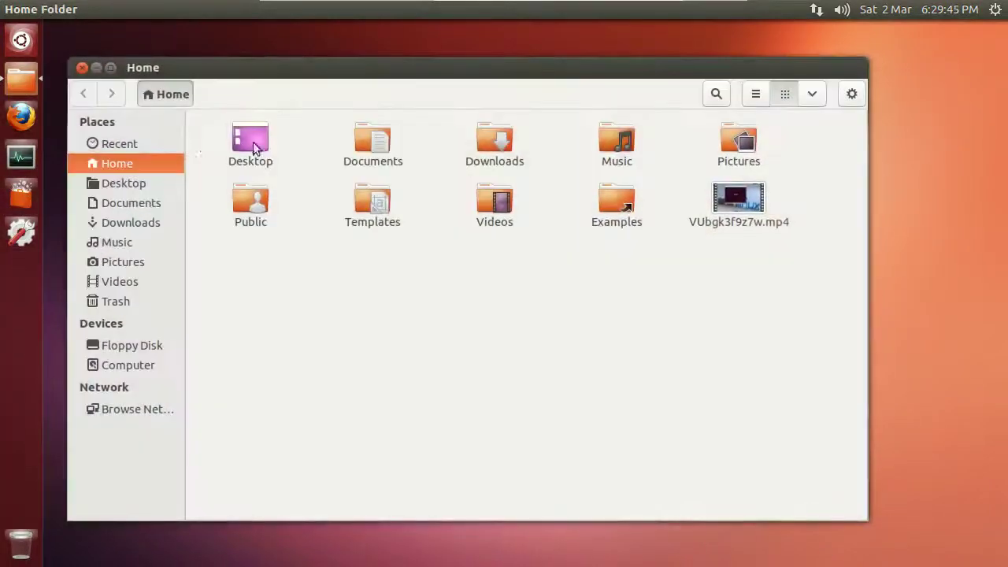
pyautogui.click(69, 60)
# Step: Search Google in Firefox for "ubuntu 13.04 release schedule" and open the Ubuntu Wiki RaringRingtail/ReleaseSchedule page
pyautogui.click(21, 117)
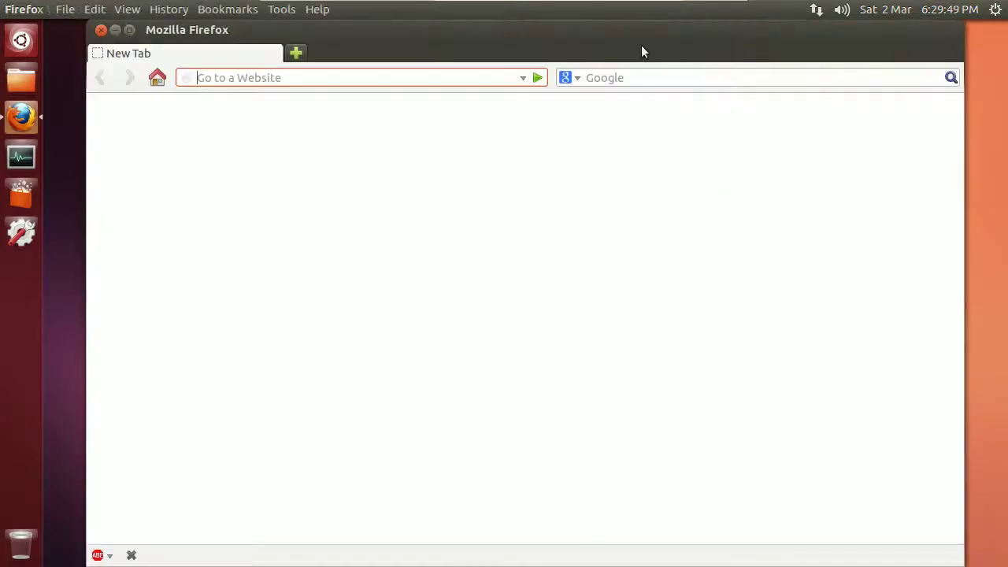
pyautogui.click(641, 76)
pyautogui.write('ubun')
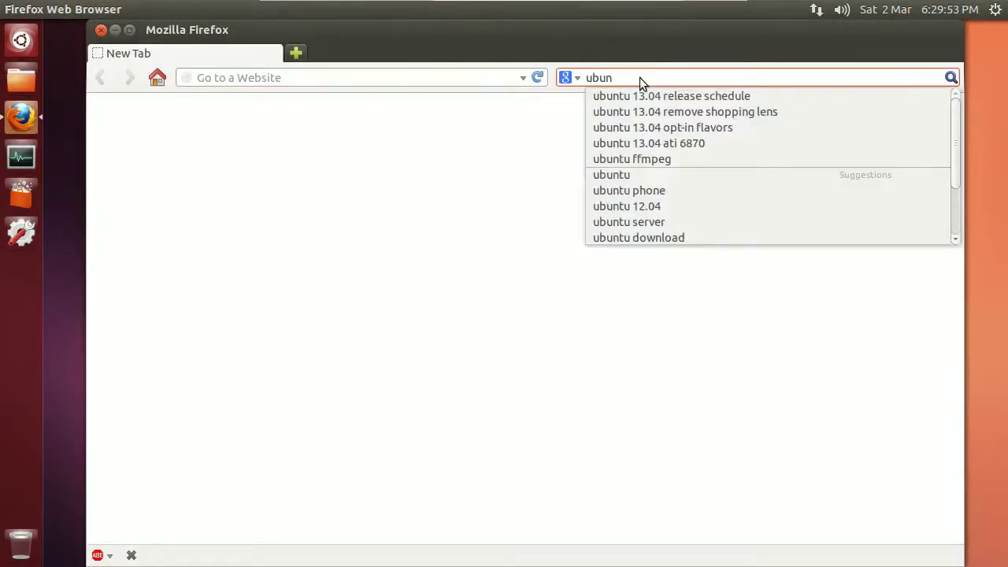
pyautogui.press('Down')
pyautogui.press('Return')
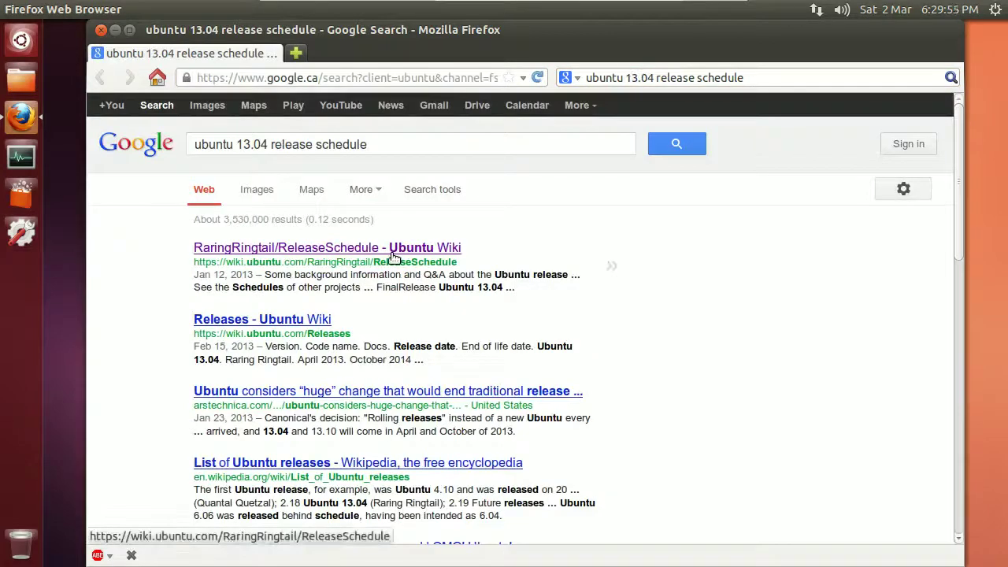
pyautogui.click(390, 249)
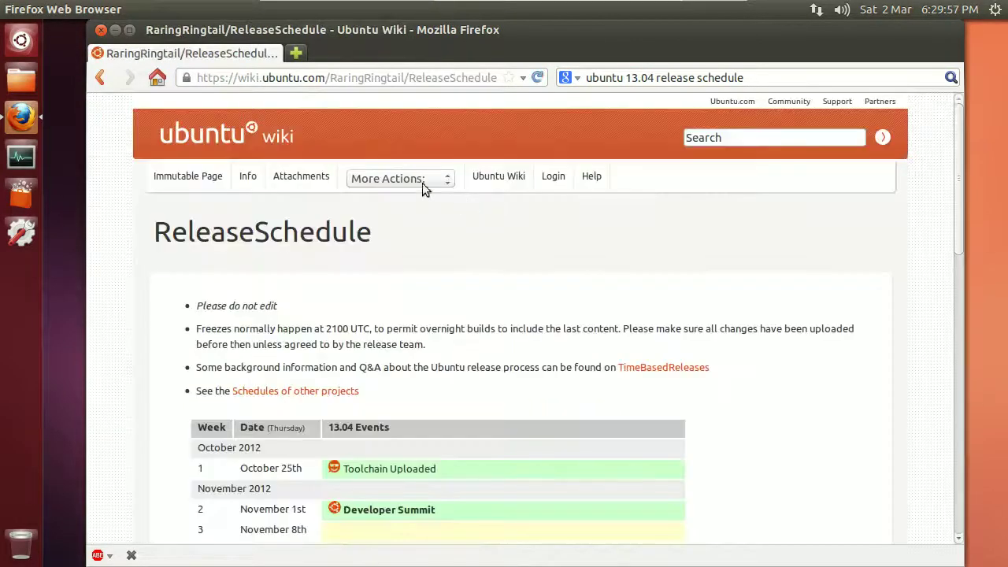
# Step: Check the installed Firefox version in the About Firefox information, and close it
pyautogui.click(316, 10)
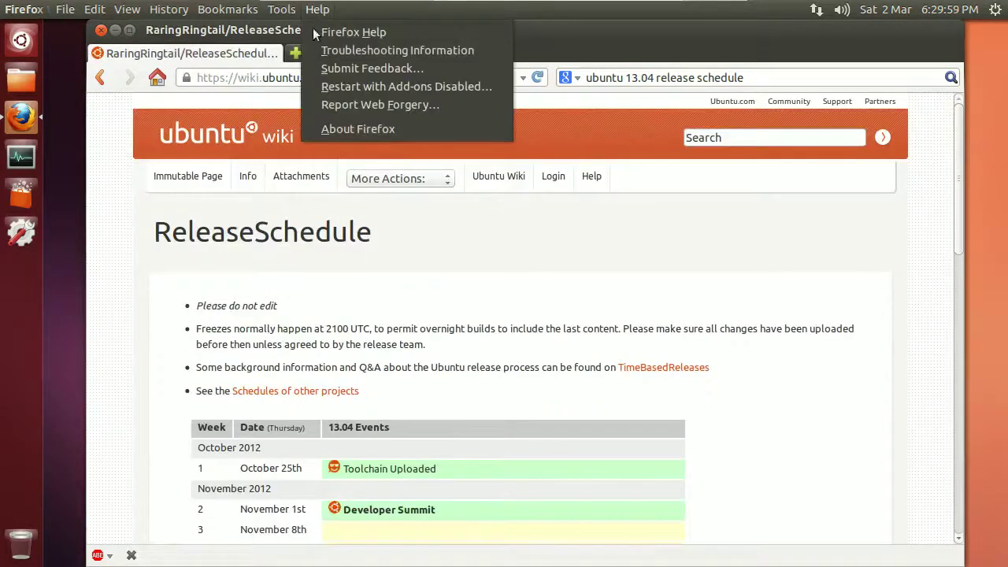
pyautogui.click(351, 130)
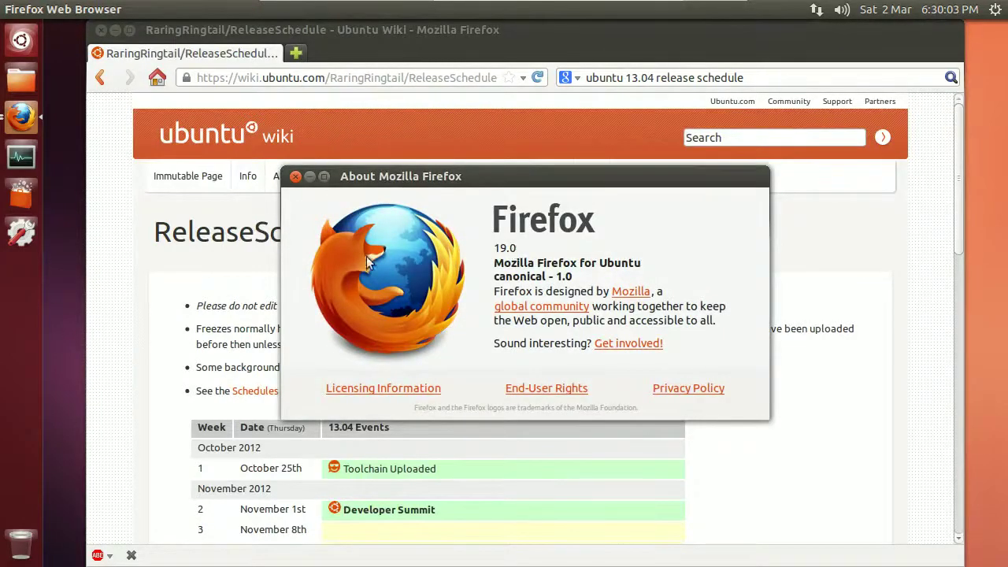
pyautogui.click(295, 177)
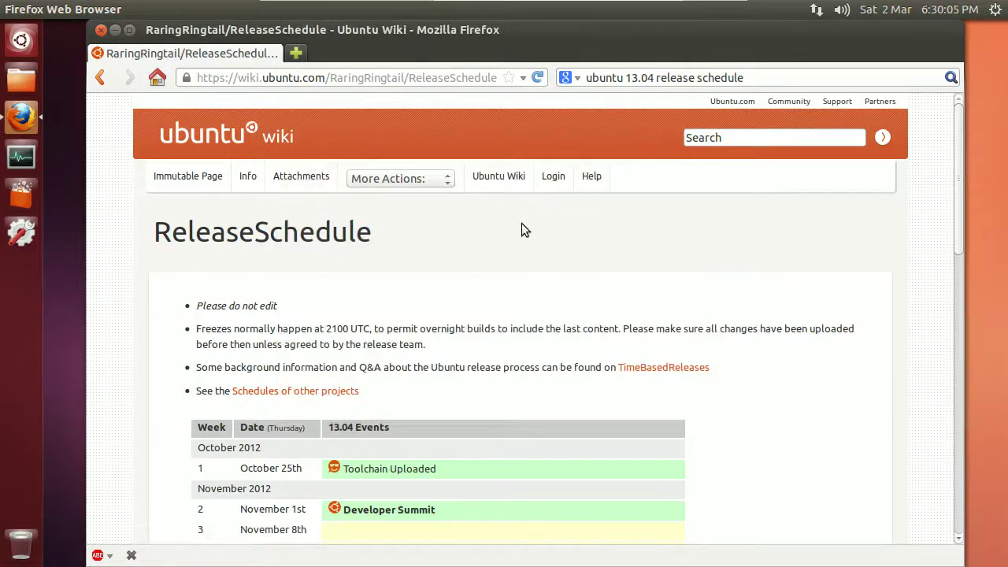
# Step: Examine the March and April 2013 milestones in the release schedule, including Feature Freeze, and close Firefox
pyautogui.scroll(-6, 515, 362)
pyautogui.scroll(-3, 515, 359)
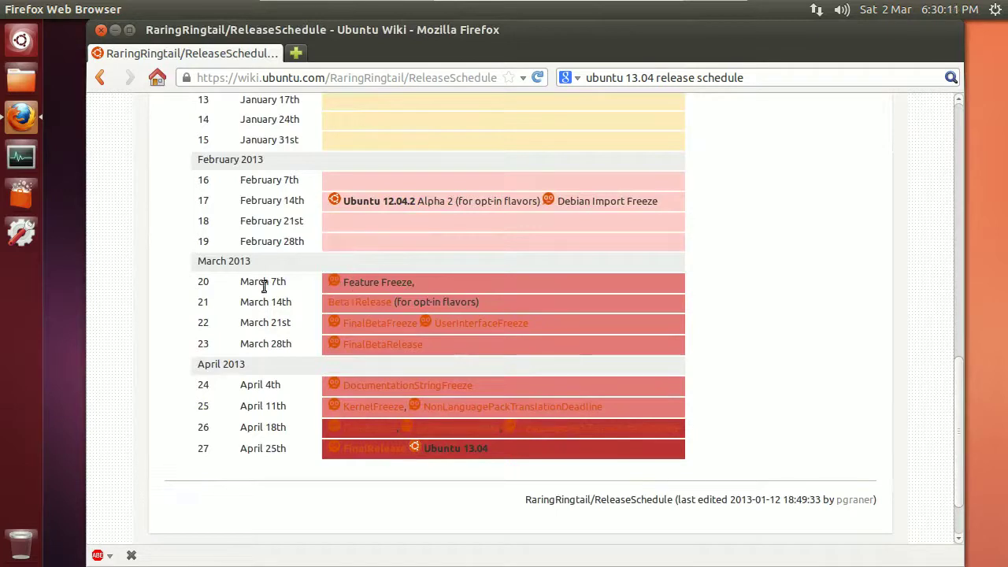
pyautogui.moveTo(359, 282); pyautogui.dragTo(398, 283)
pyautogui.click(410, 280)
pyautogui.scroll(3, 432, 311)
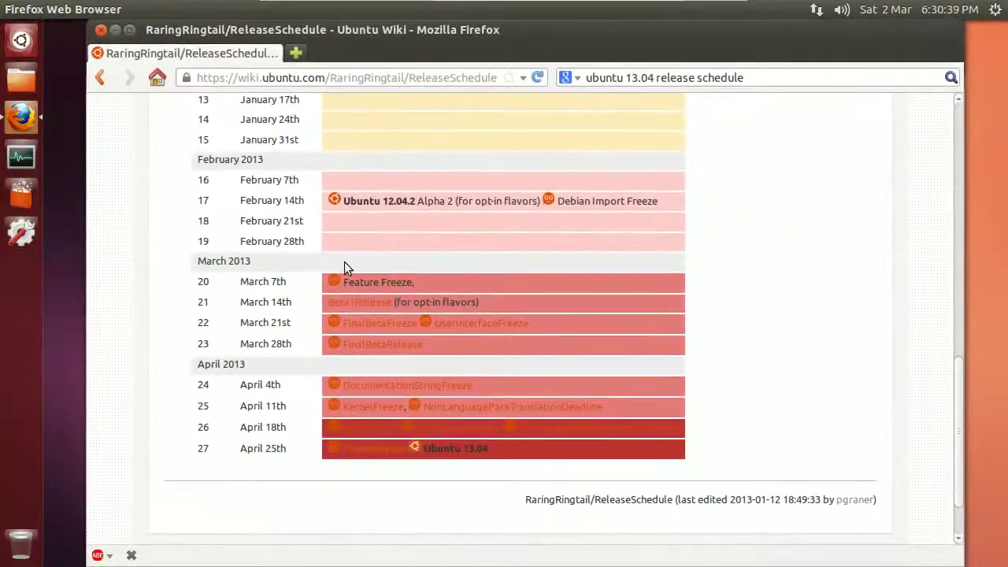
pyautogui.click(102, 31)
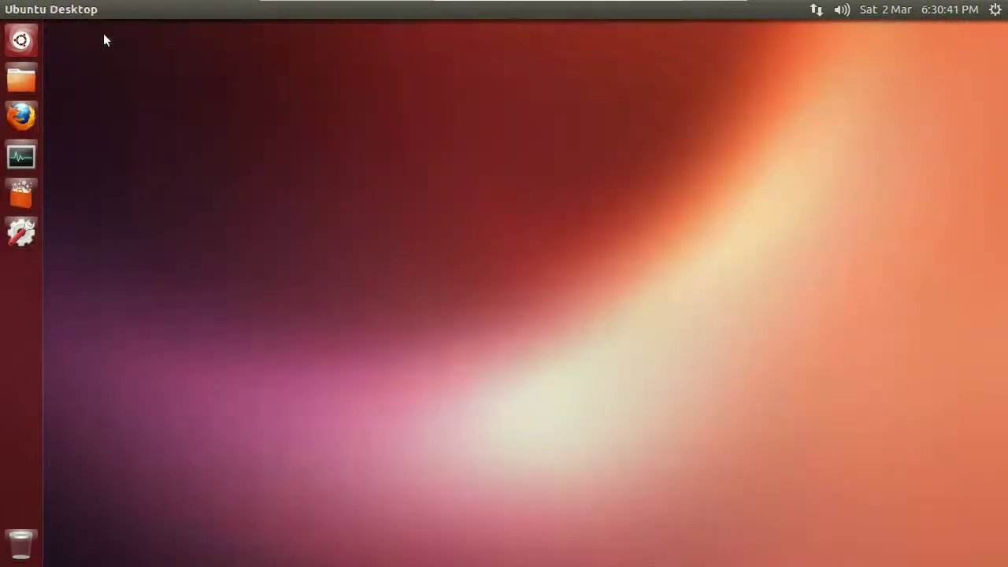
# Step: View the categories available in System Settings and close the window
pyautogui.click(995, 10)
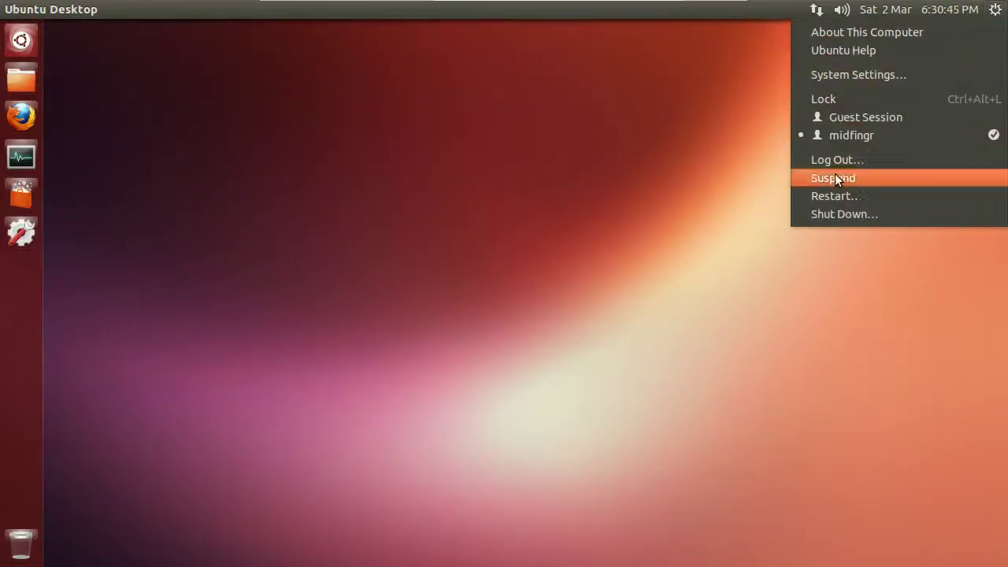
pyautogui.click(854, 80)
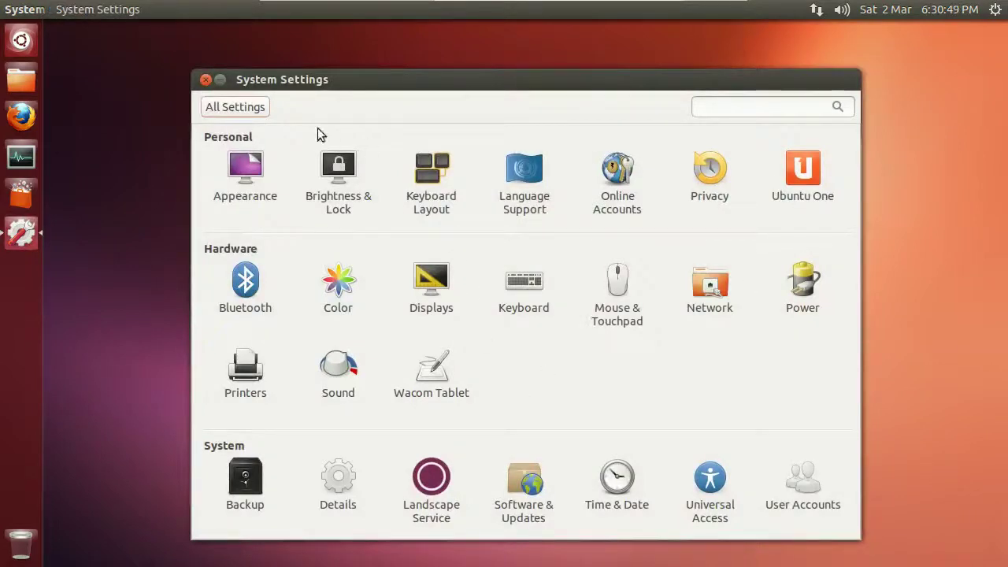
pyautogui.click(206, 79)
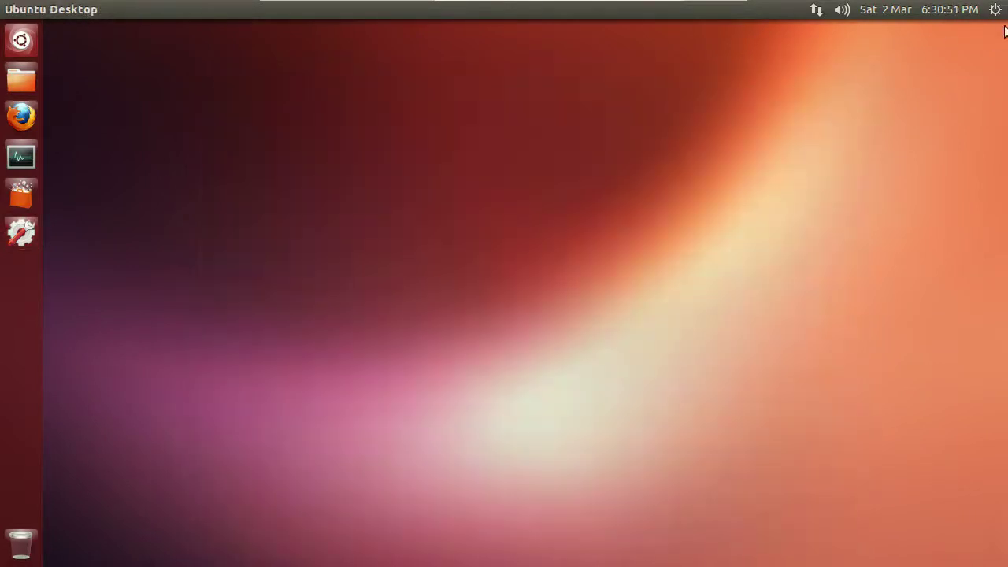
# Step: View the About This Computer overview with the Ubuntu version and hardware details, and close it
pyautogui.click(995, 10)
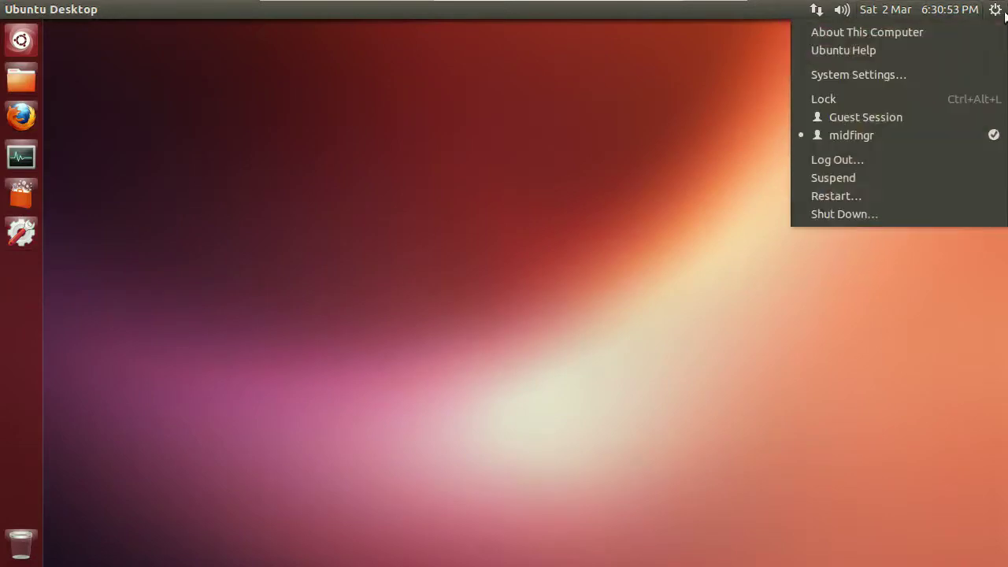
pyautogui.click(896, 50)
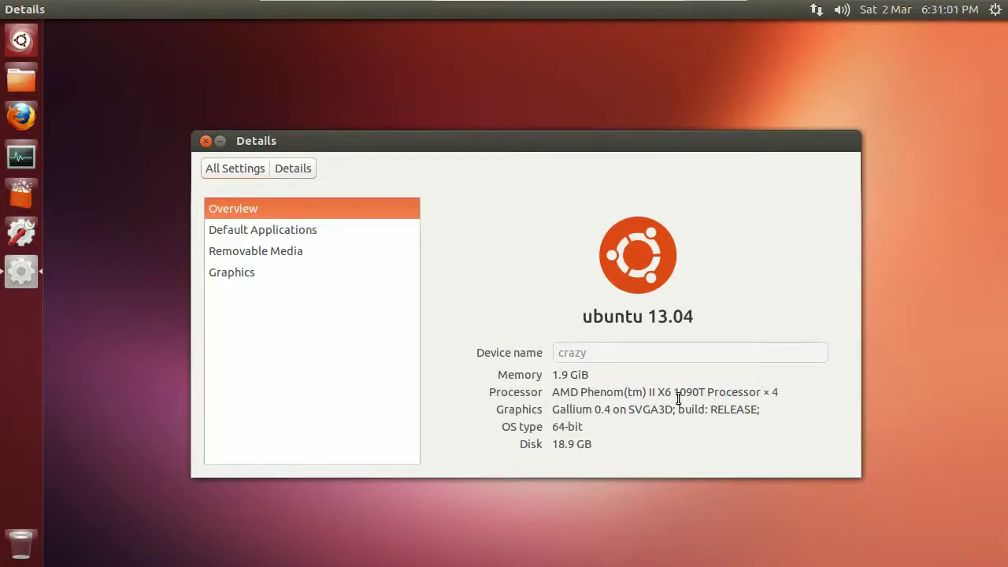
pyautogui.click(205, 141)
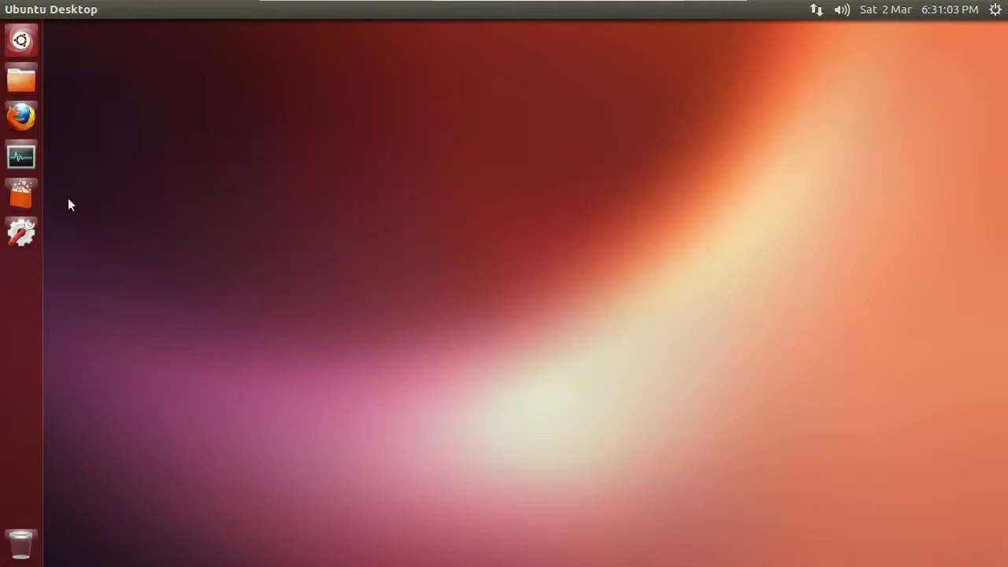
# Step: Inspect resource usage, file systems and running processes in System Monitor, and close it
pyautogui.click(21, 156)
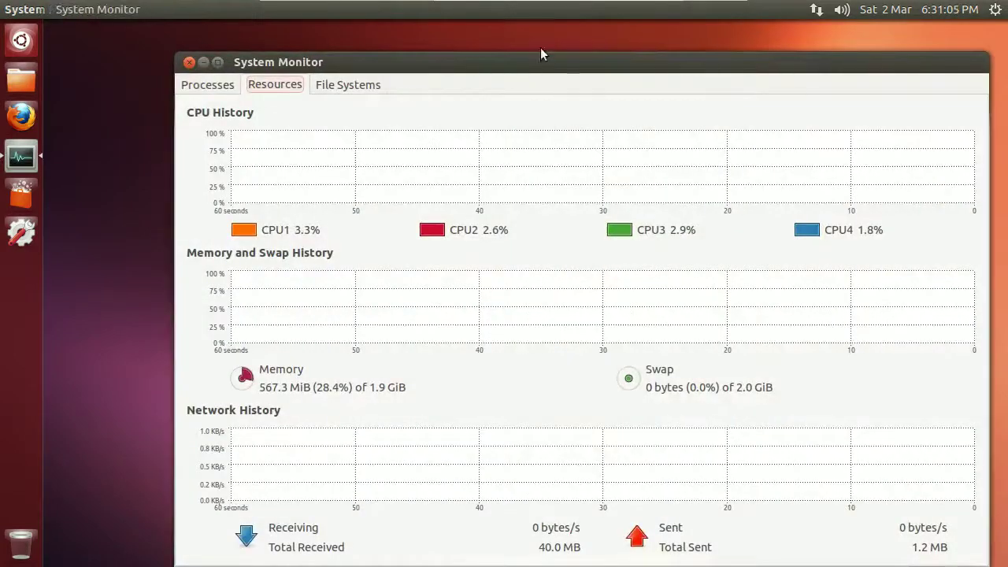
pyautogui.moveTo(551, 63); pyautogui.dragTo(506, 46)
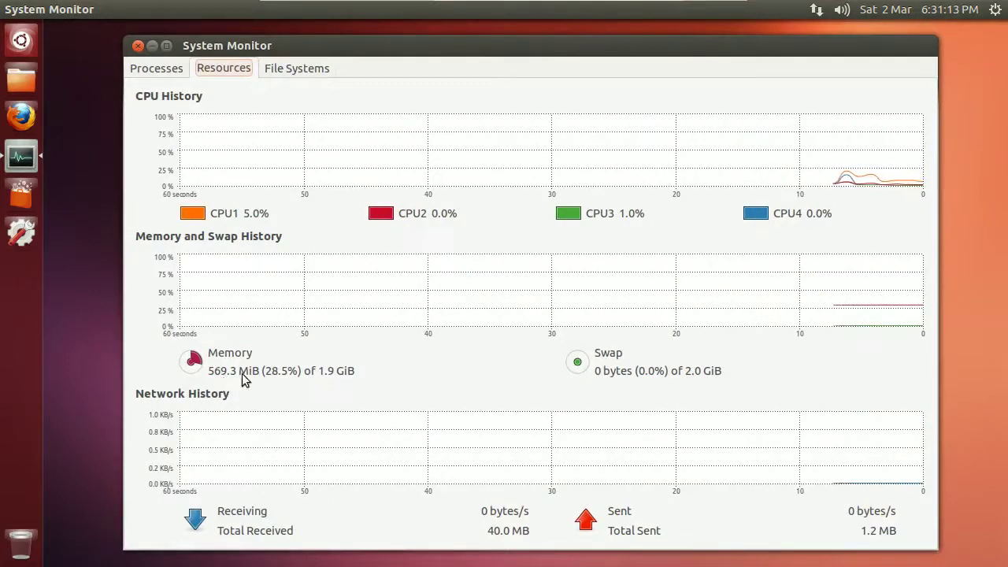
pyautogui.click(294, 70)
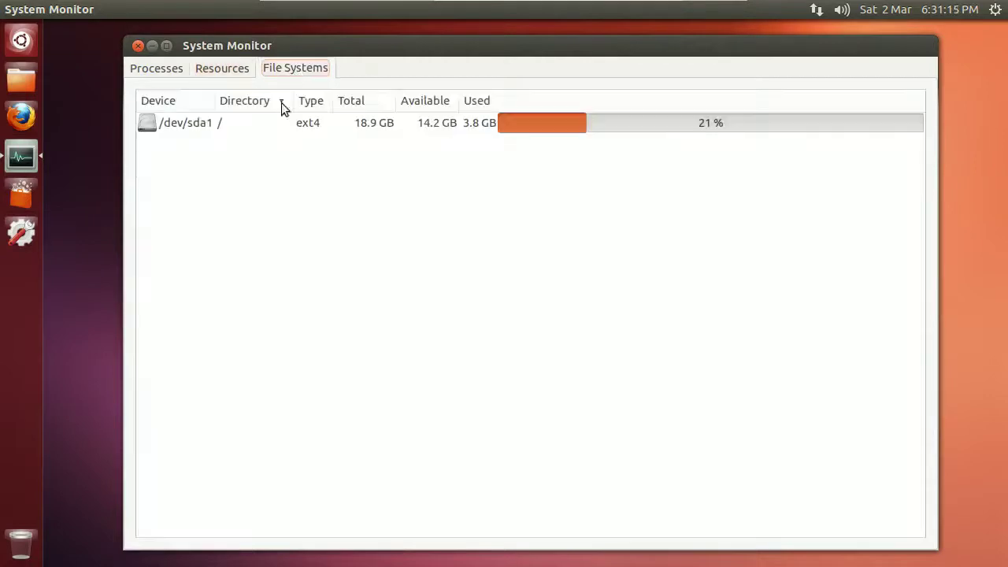
pyautogui.click(192, 129)
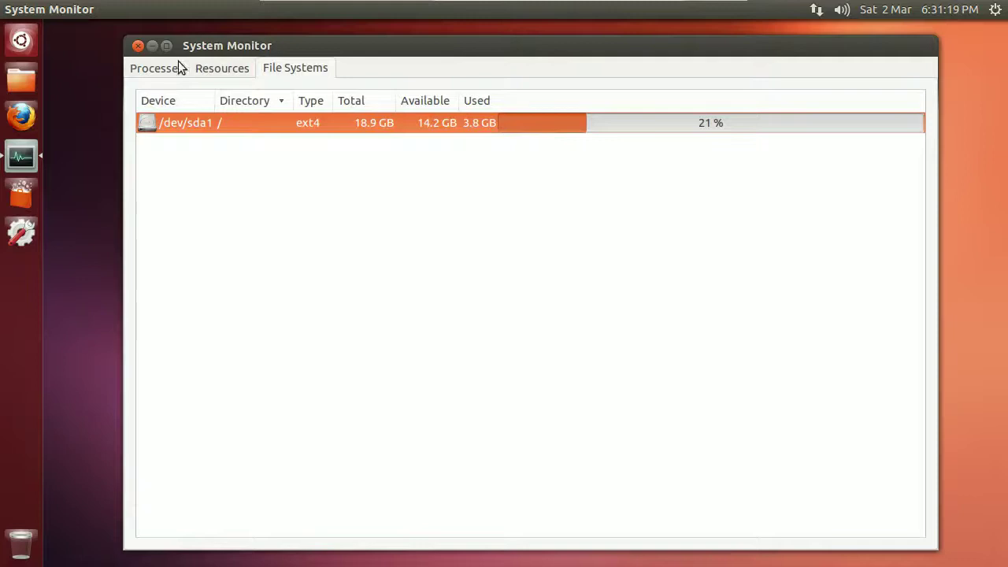
pyautogui.click(217, 71)
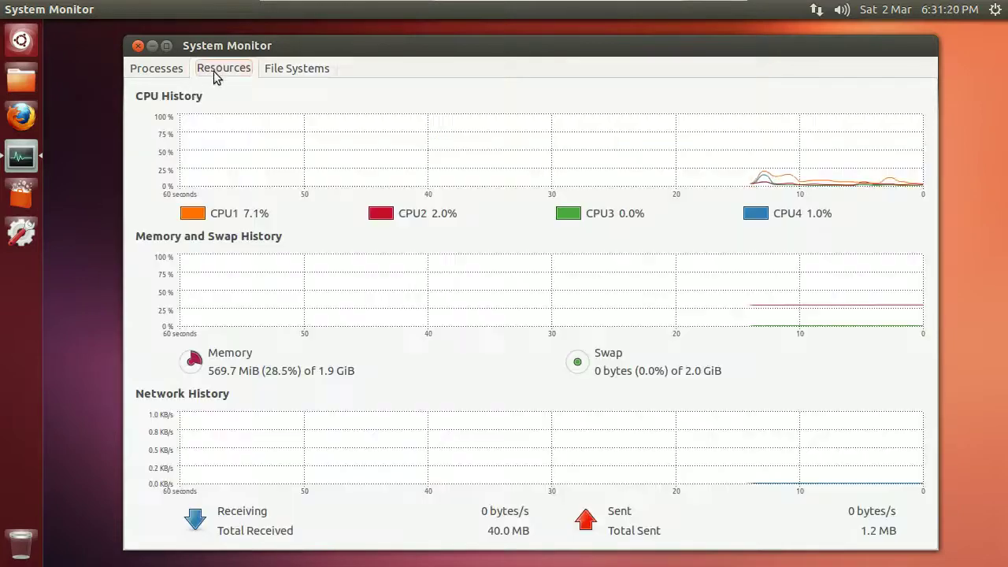
pyautogui.click(157, 71)
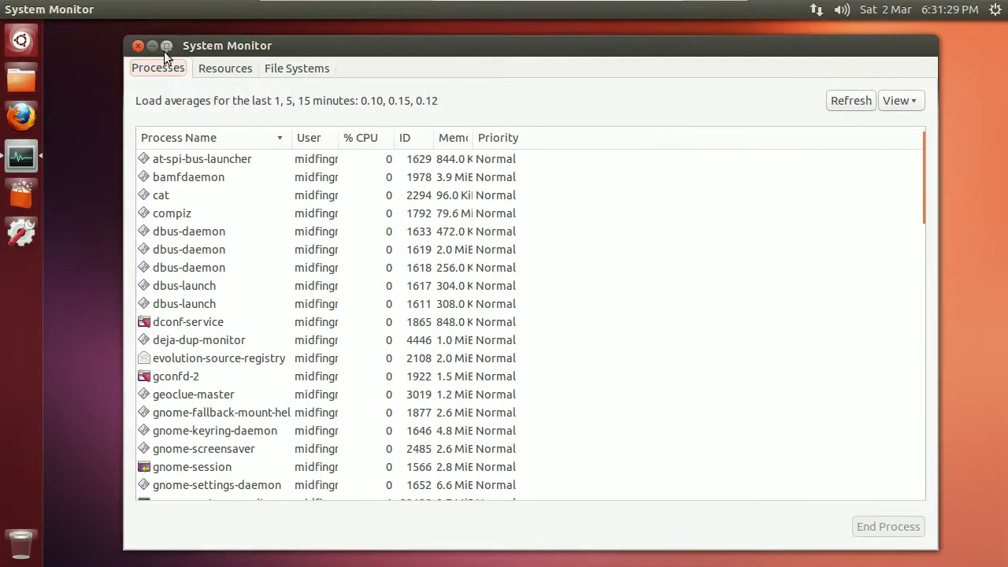
pyautogui.click(138, 47)
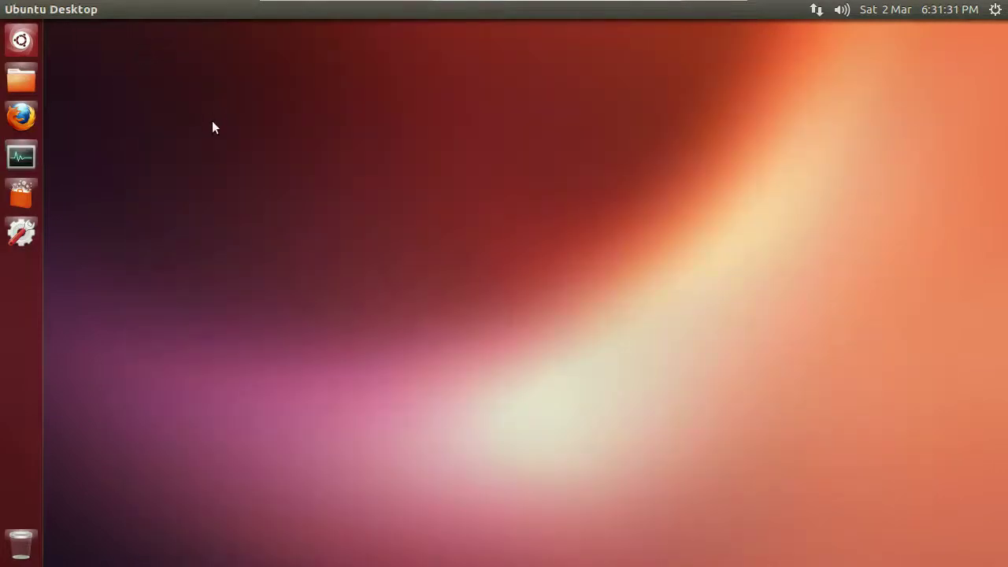
# Step: Open Ubuntu Software Centre, maximize its window and look through the What's New and Top Rated sections
pyautogui.click(21, 193)
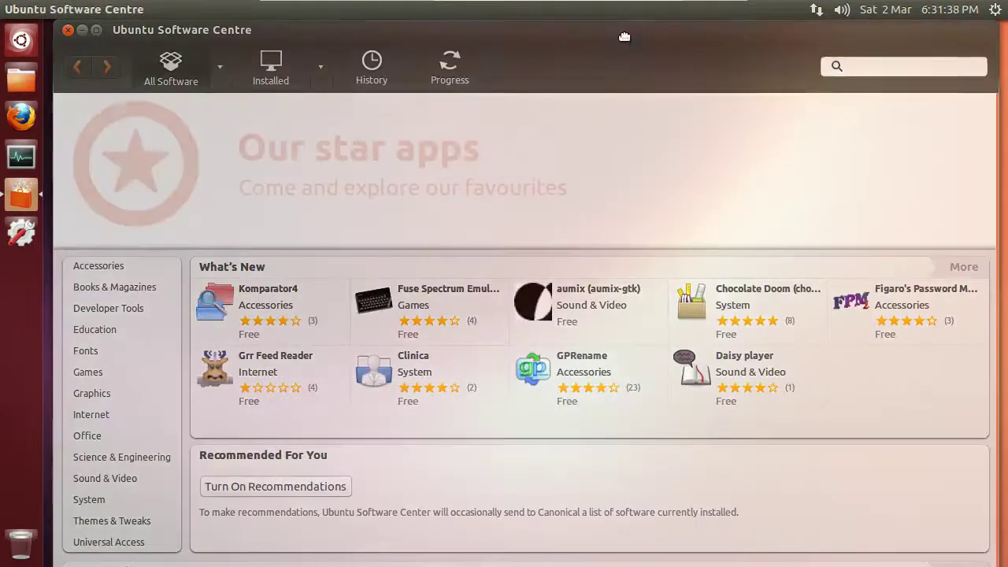
pyautogui.moveTo(630, 39)
pyautogui.mouseDown()
pyautogui.moveTo(626, 79)
pyautogui.moveTo(630, 8)
pyautogui.moveTo(632, 29)
pyautogui.mouseUp()
pyautogui.scroll(-3, 855, 447)
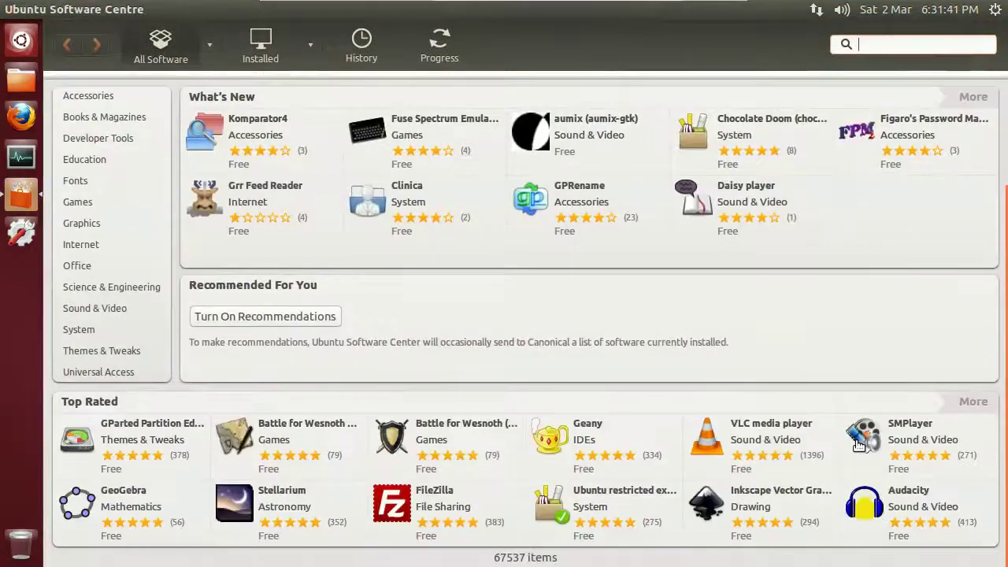
pyautogui.scroll(3, 756, 456)
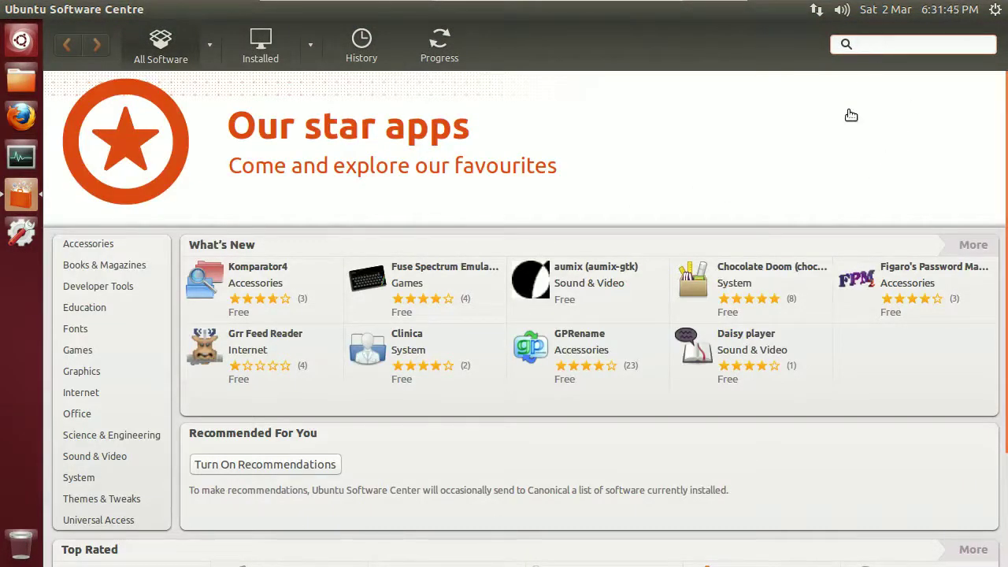
# Step: Search the software catalogue for "unity" and select the Amazon and Ubuntu One Music entries in turn
pyautogui.write('unity')
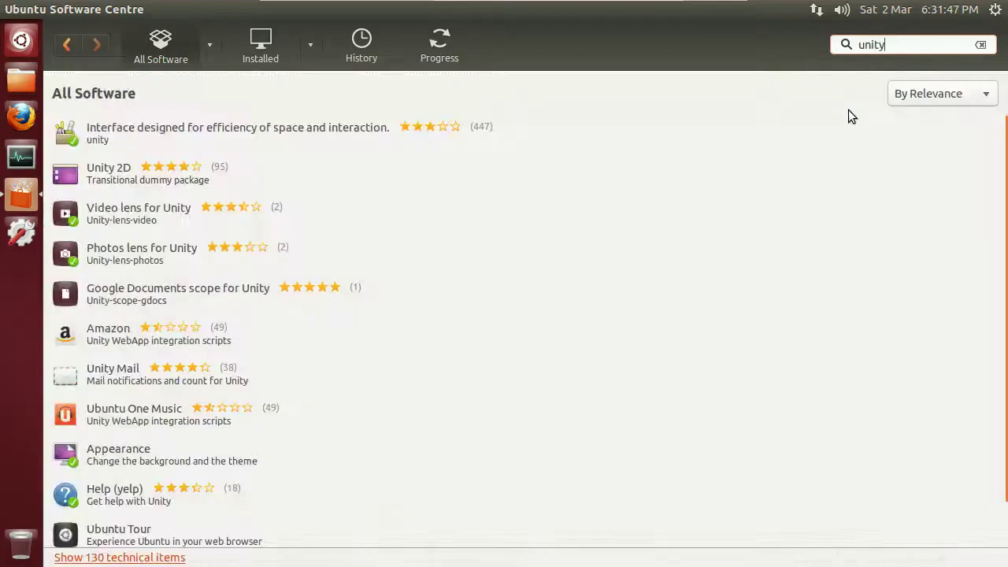
pyautogui.scroll(-1, 468, 257)
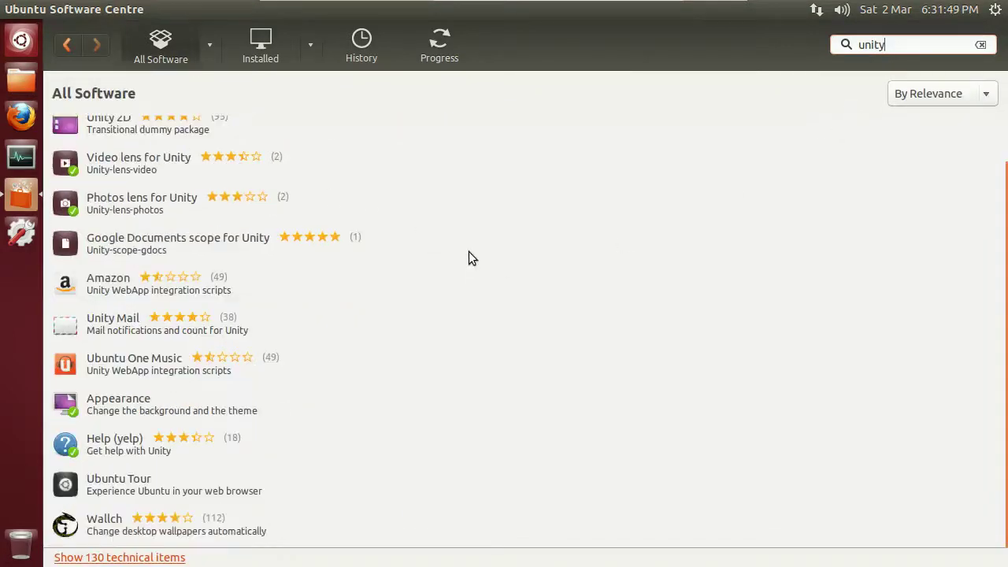
pyautogui.click(154, 296)
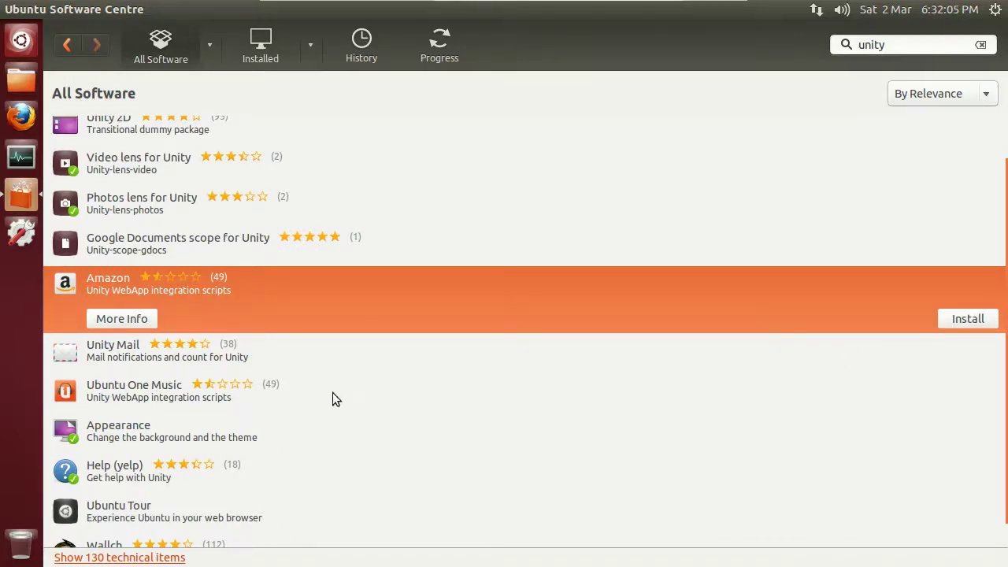
pyautogui.scroll(-1, 358, 382)
pyautogui.scroll(2, 358, 382)
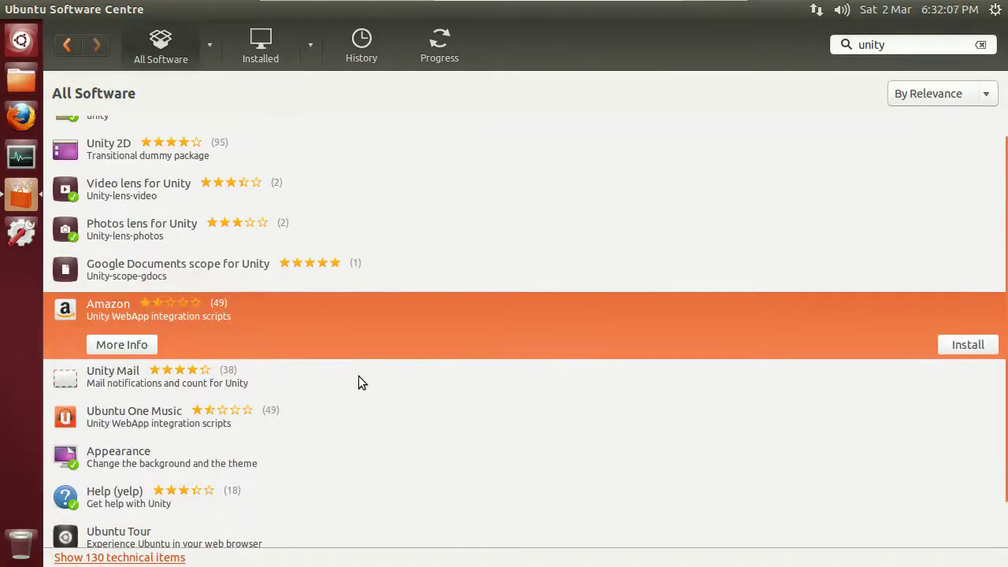
pyautogui.click(178, 425)
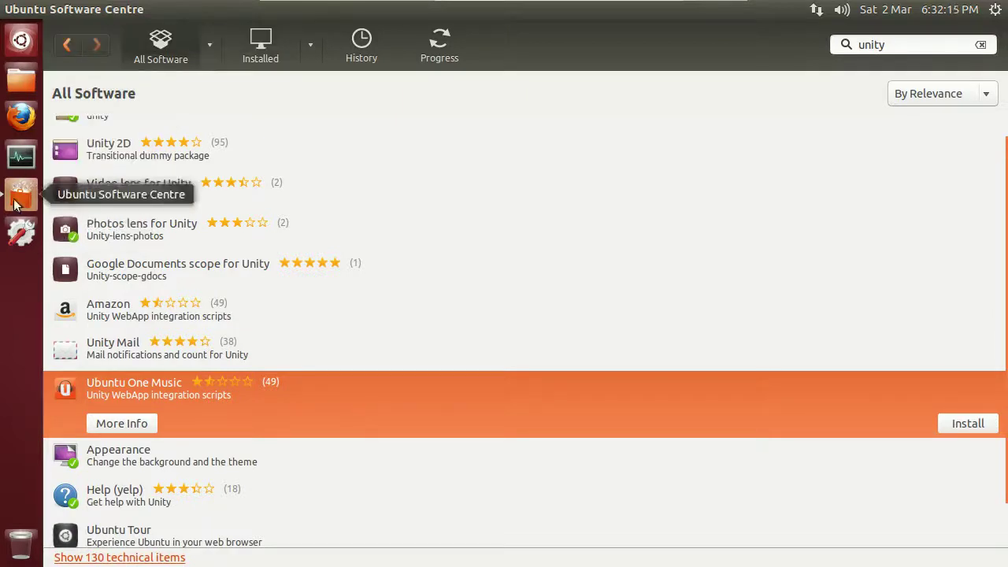
# Step: Look through the rest of the "unity" search results and close Ubuntu Software Centre
pyautogui.scroll(-1, 393, 435)
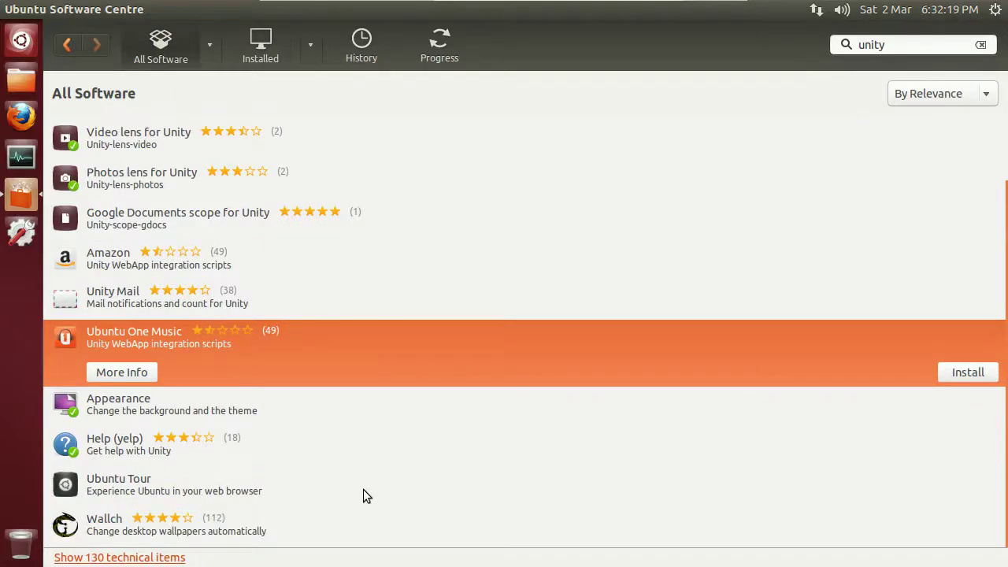
pyautogui.scroll(2, 414, 388)
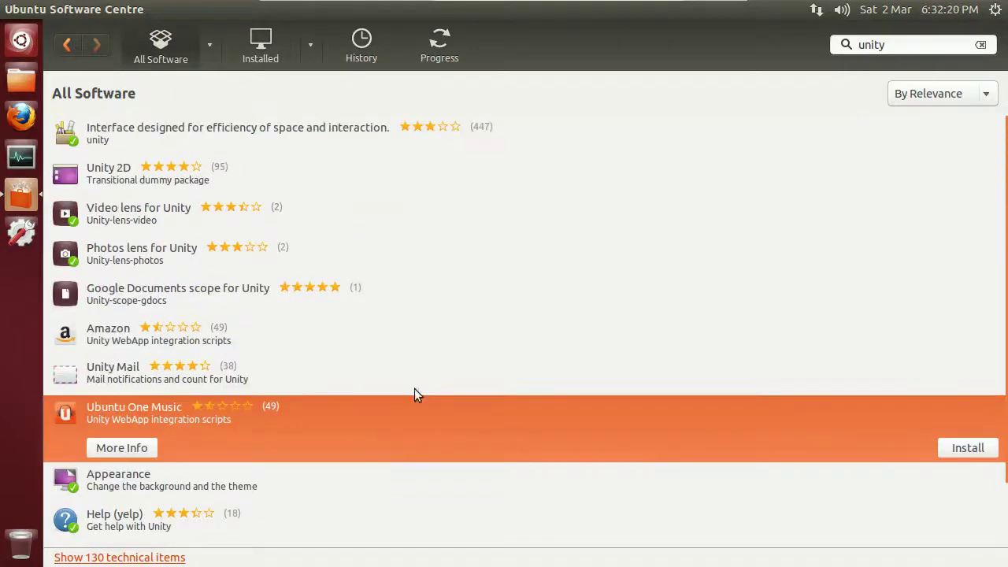
pyautogui.click(10, 10)
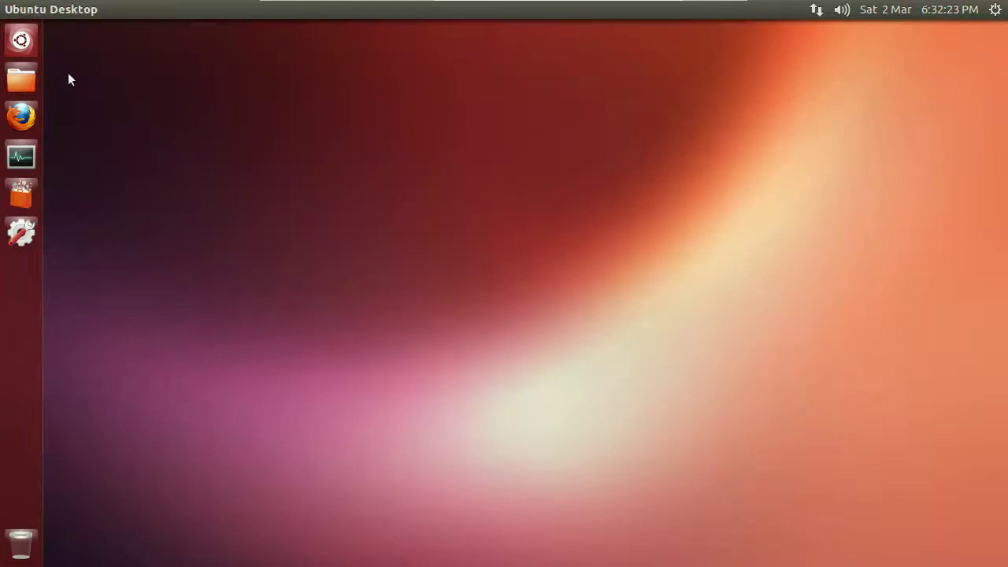
# Step: Browse the installed applications in the Dash and launch GIMP Image Editor
pyautogui.click(20, 39)
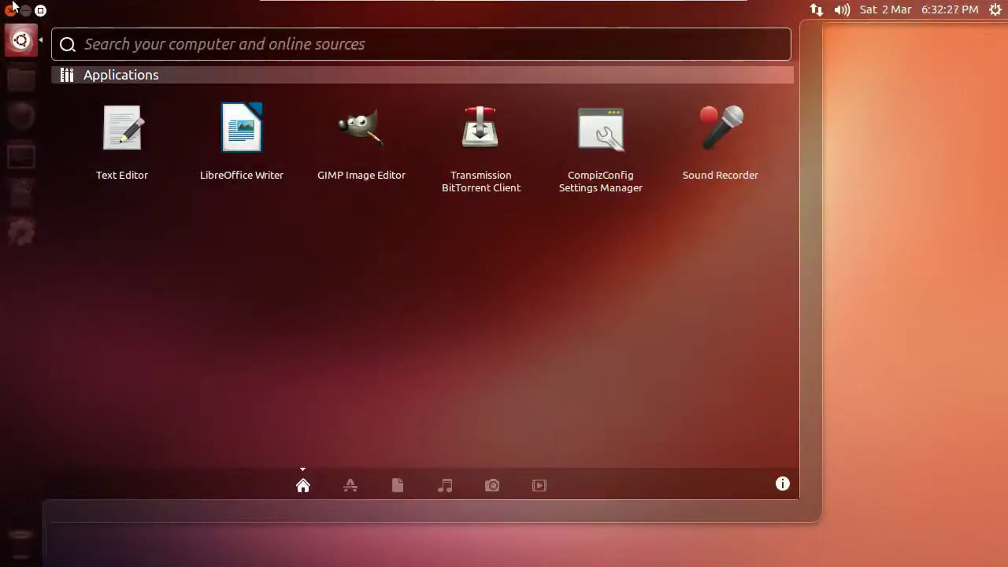
pyautogui.click(351, 496)
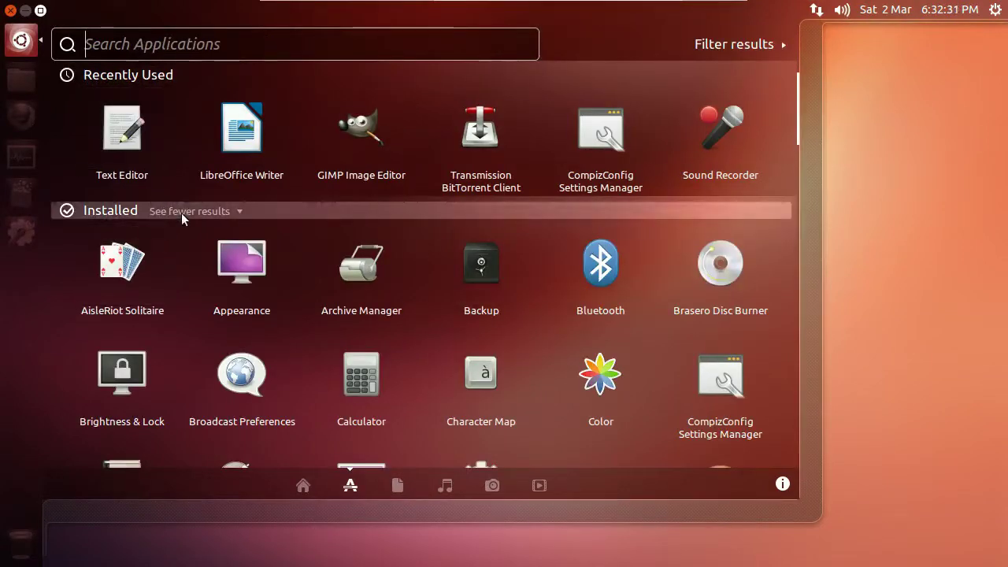
pyautogui.scroll(-1, 378, 236)
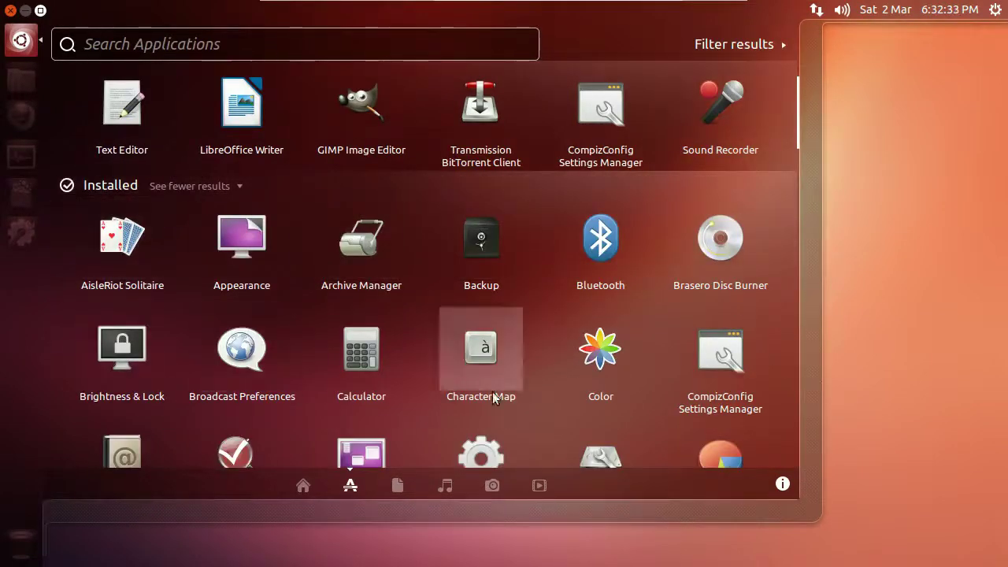
pyautogui.scroll(-4, 695, 363)
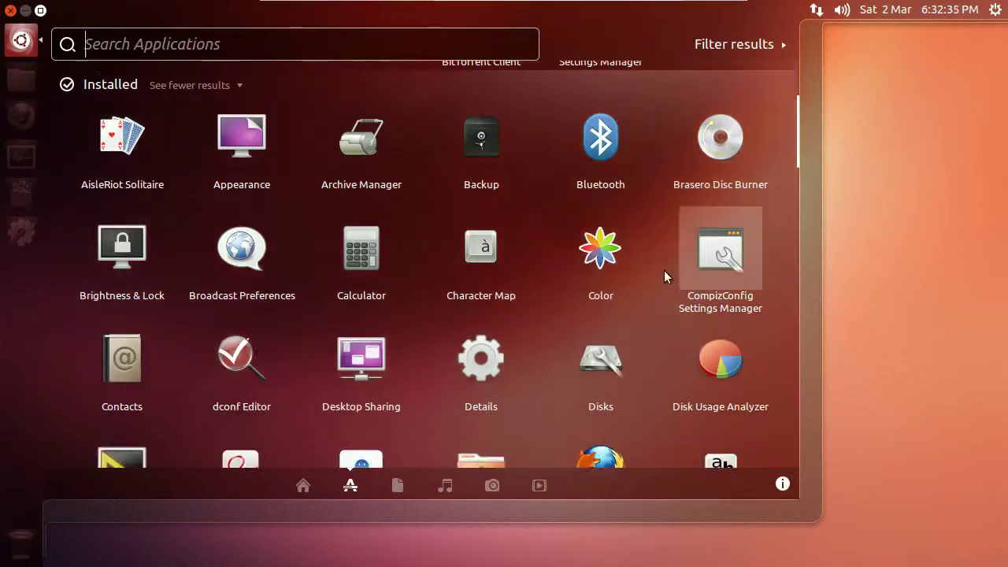
pyautogui.scroll(1, 664, 283)
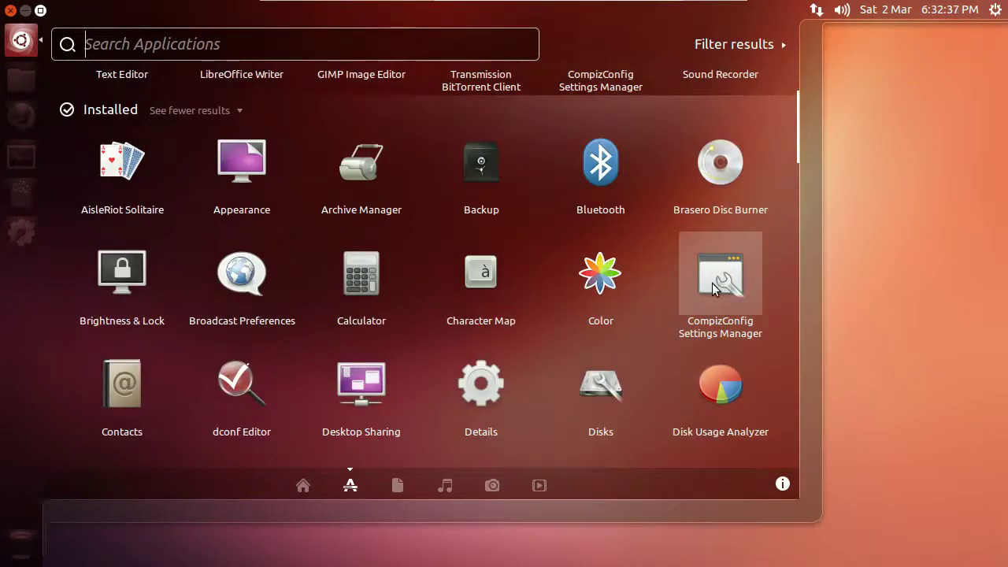
pyautogui.scroll(-10, 711, 285)
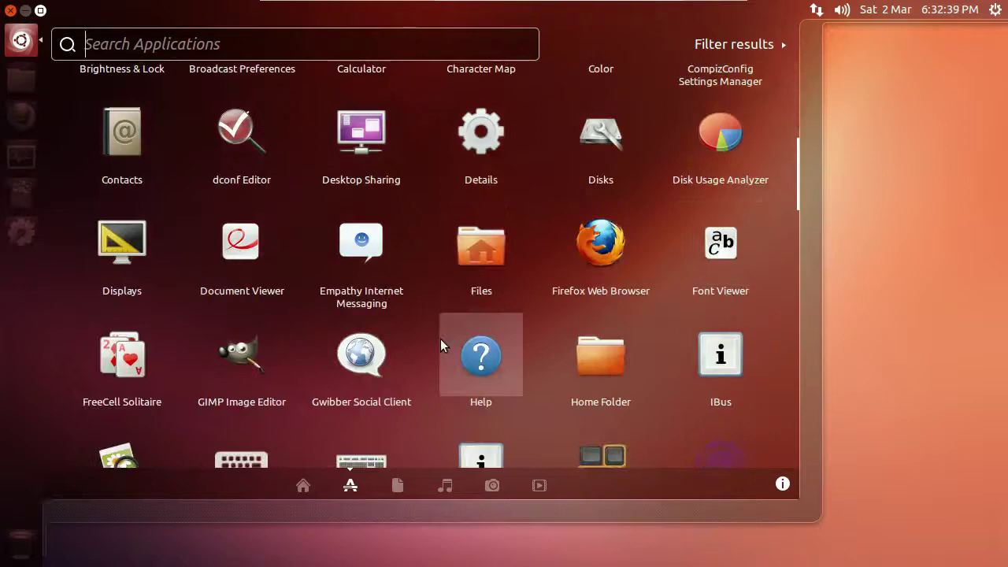
pyautogui.click(251, 347)
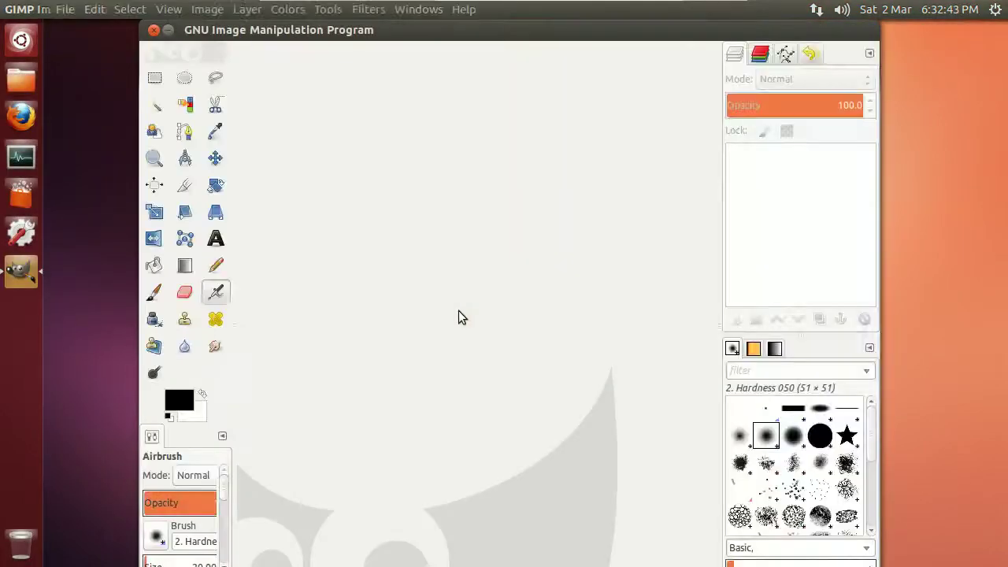
# Step: View the GIMP version information, and close both the About dialog and GIMP
pyautogui.click(463, 11)
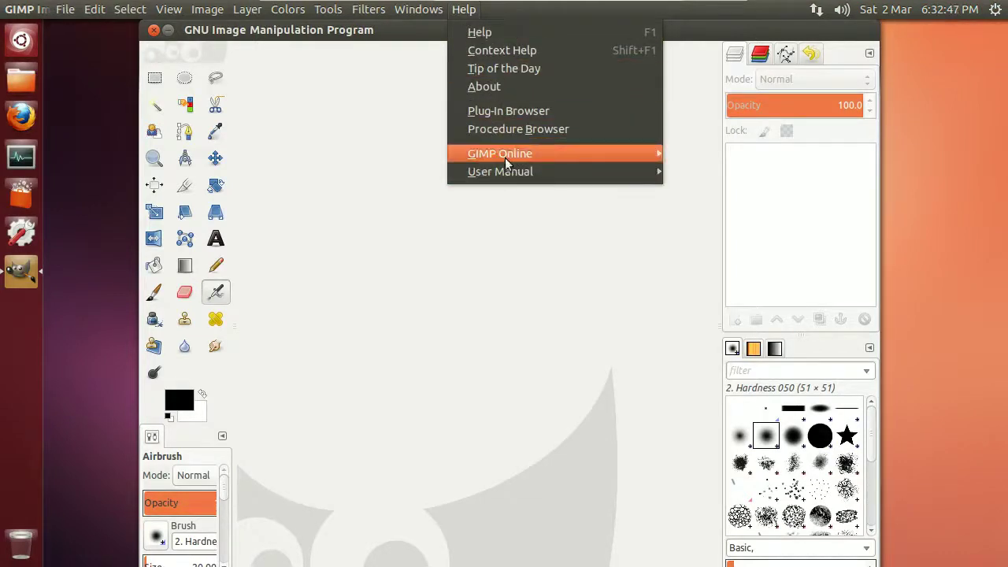
pyautogui.click(489, 88)
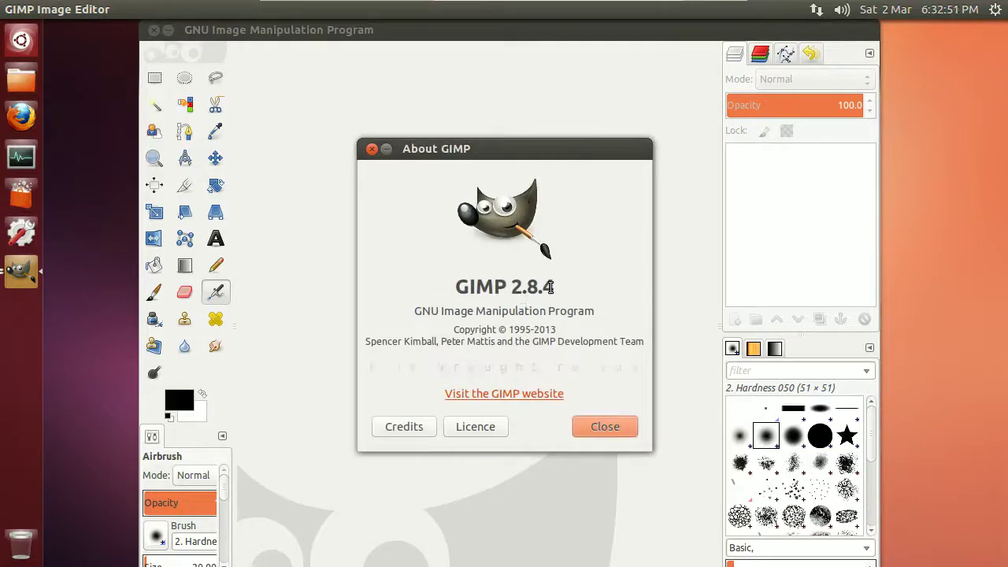
pyautogui.click(604, 428)
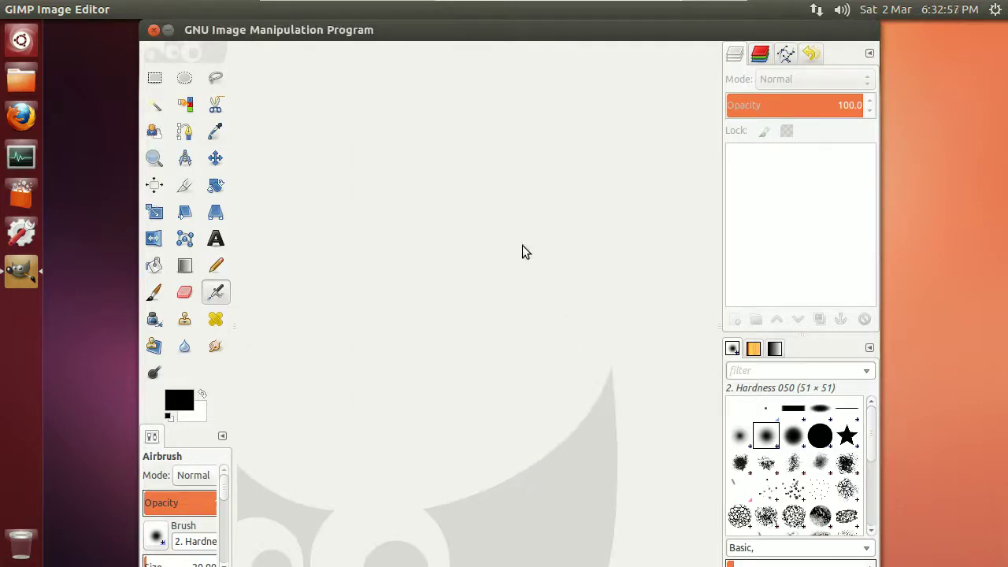
pyautogui.click(153, 30)
# Step: Look further through the installed applications in the Dash and launch LibreOffice Writer
pyautogui.click(21, 39)
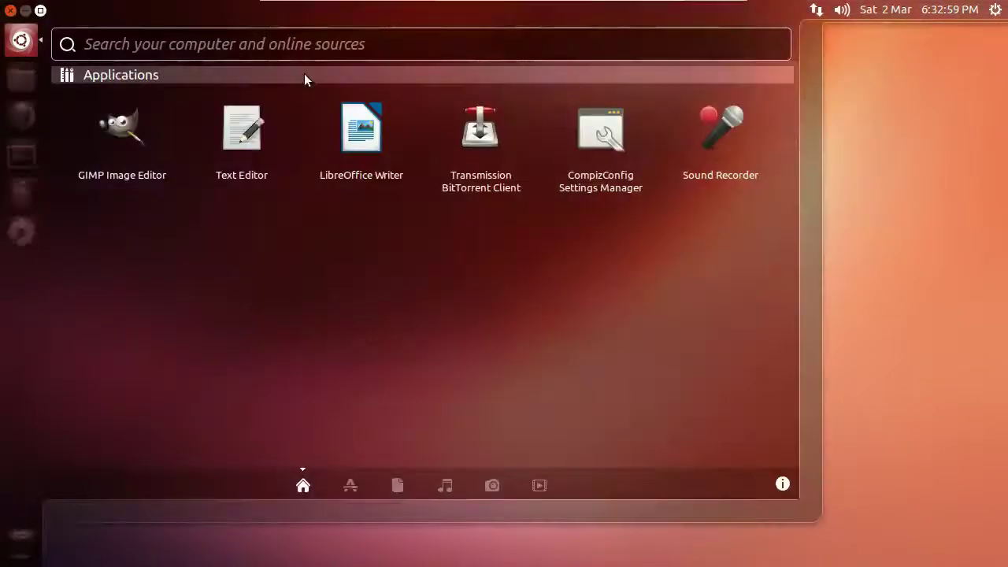
pyautogui.click(351, 485)
pyautogui.scroll(-3, 441, 331)
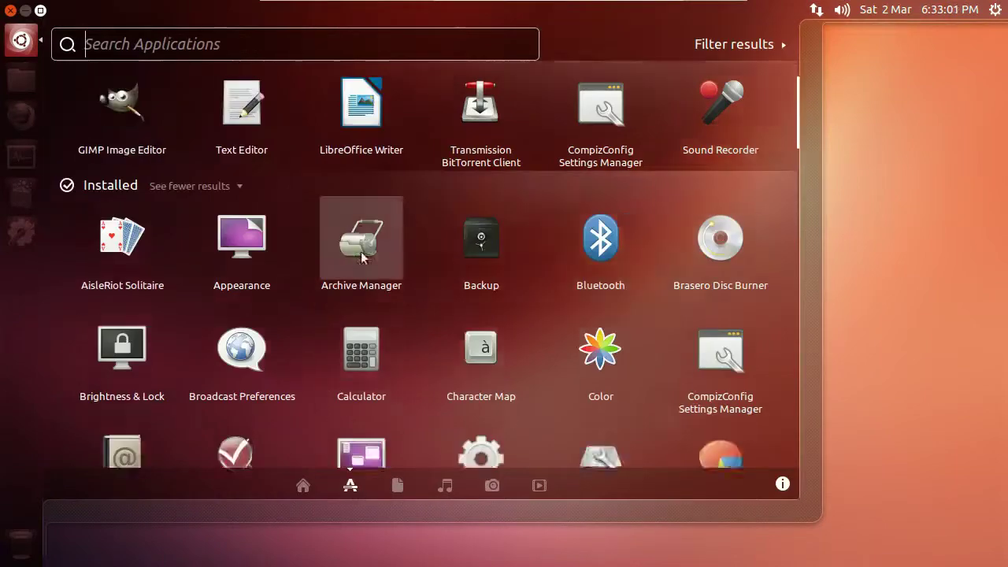
pyautogui.scroll(-2, 439, 313)
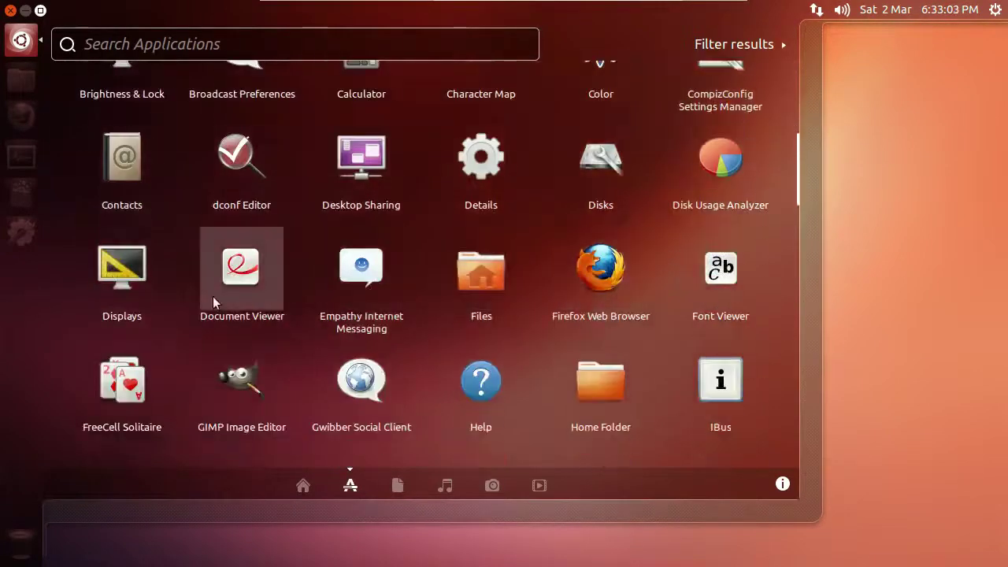
pyautogui.scroll(-1, 189, 315)
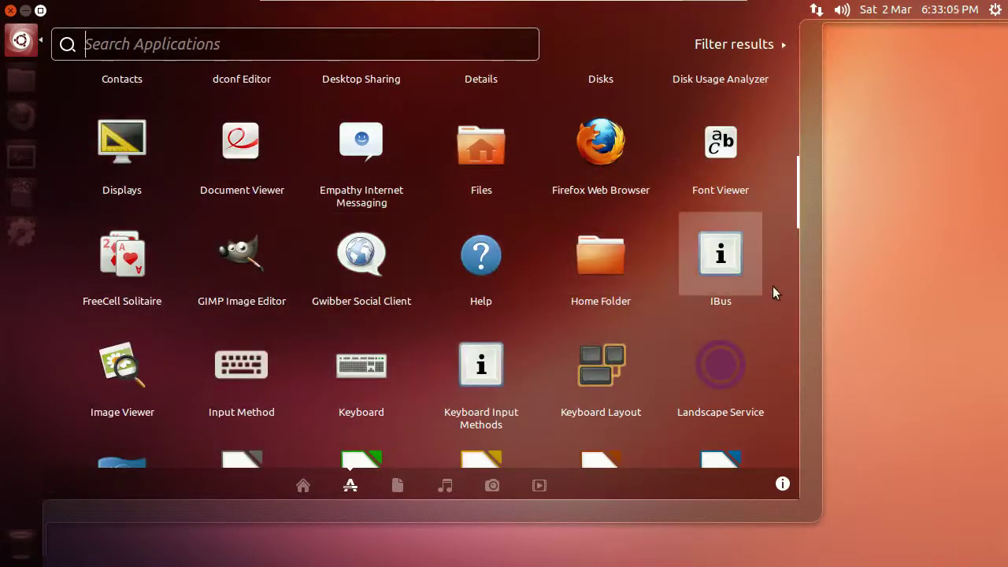
pyautogui.scroll(-1, 755, 304)
pyautogui.scroll(-1, 310, 343)
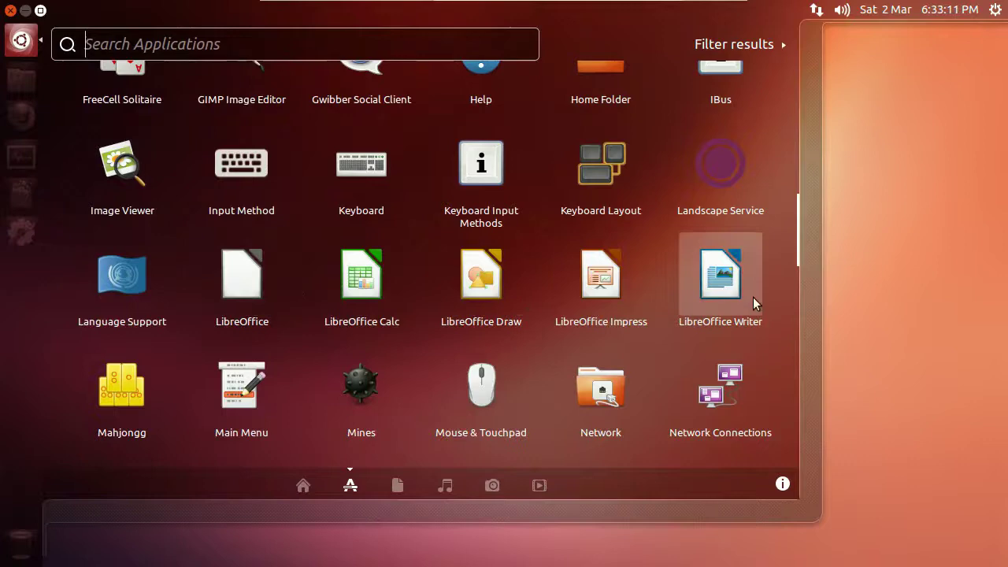
pyautogui.click(732, 293)
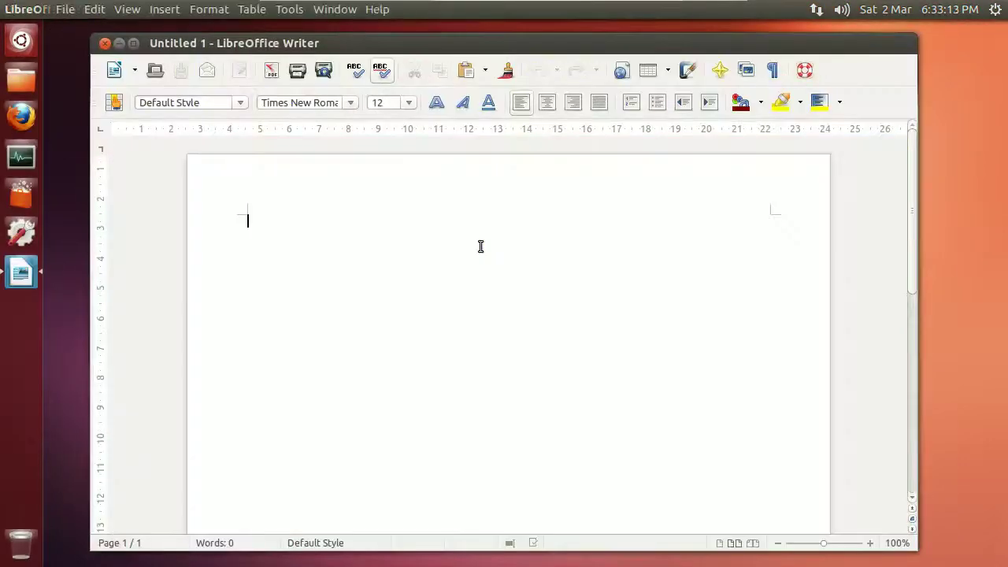
# Step: View the LibreOffice version information, and close both the About dialog and Writer
pyautogui.click(373, 9)
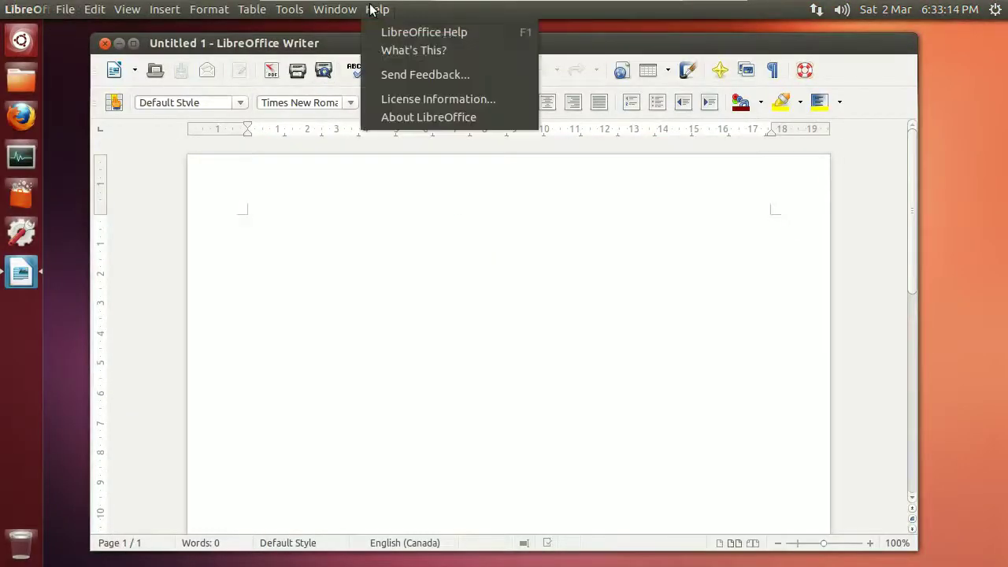
pyautogui.click(418, 118)
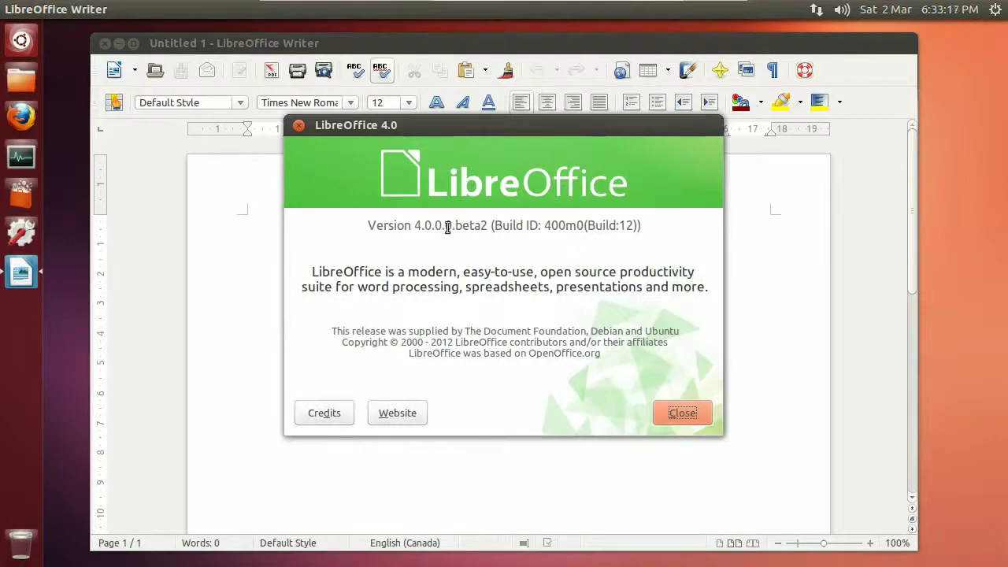
pyautogui.click(704, 420)
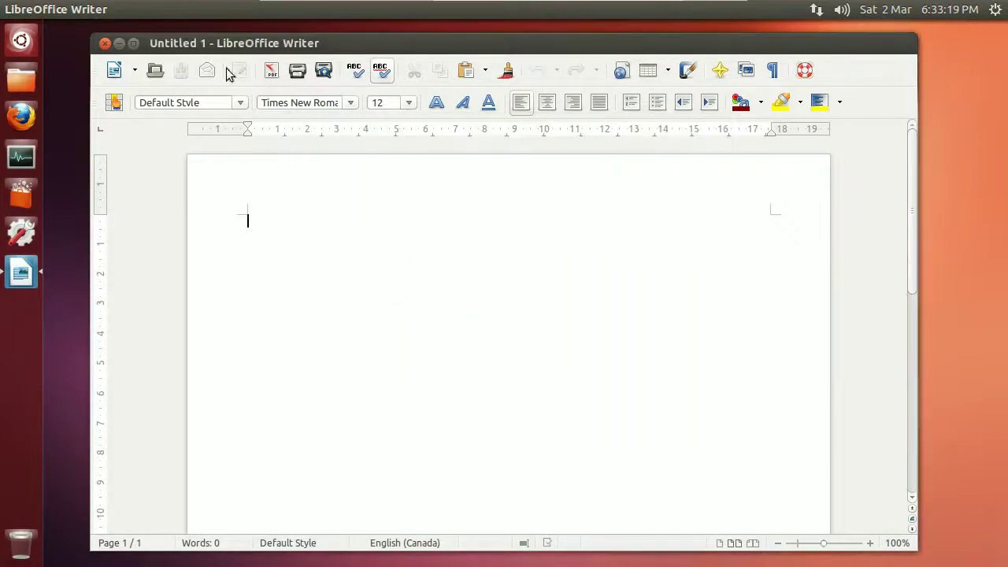
pyautogui.click(104, 44)
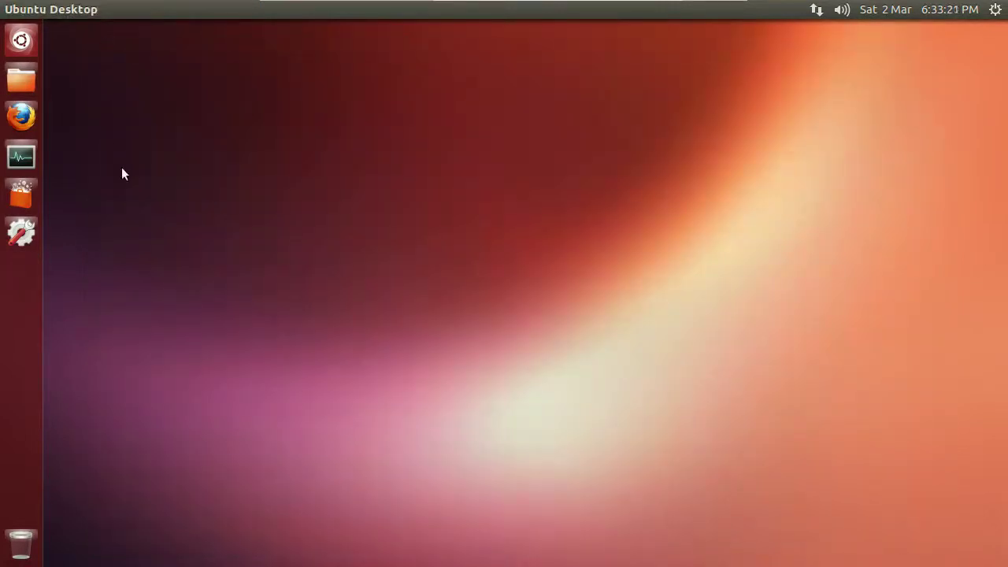
# Step: Search the Dash applications for "kaz", preview the Kazam Screencaster details and close the Dash
pyautogui.click(21, 38)
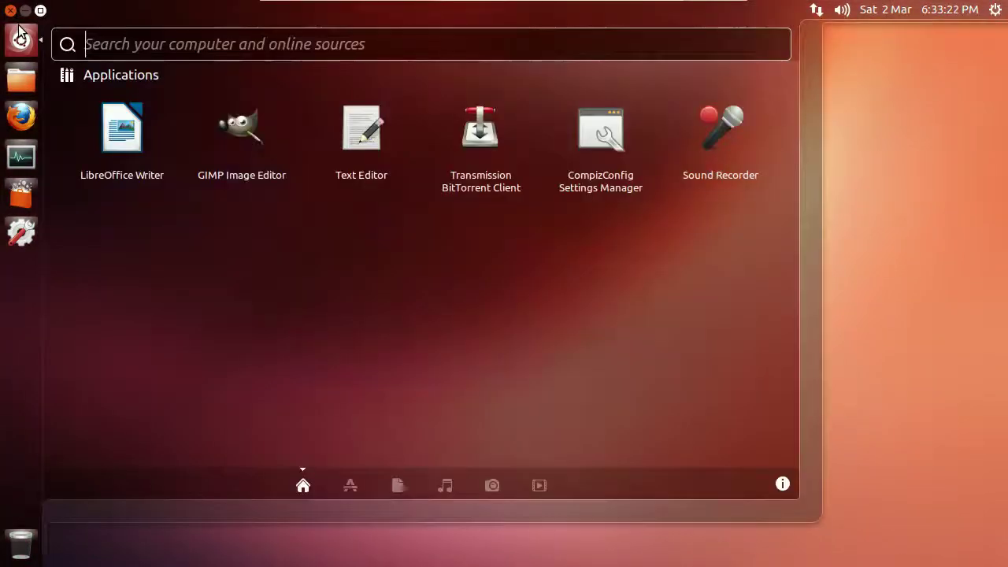
pyautogui.click(350, 485)
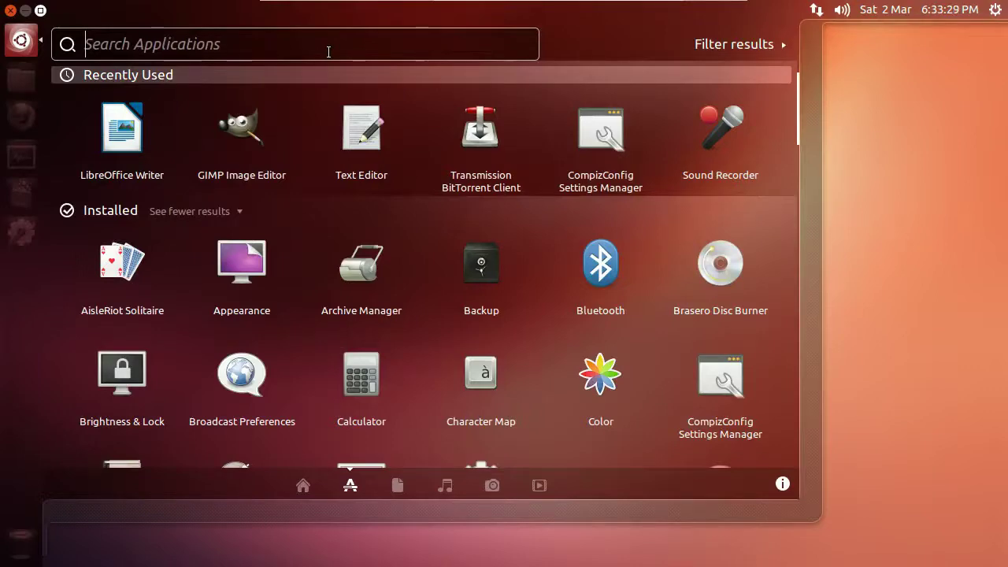
pyautogui.write('kaz')
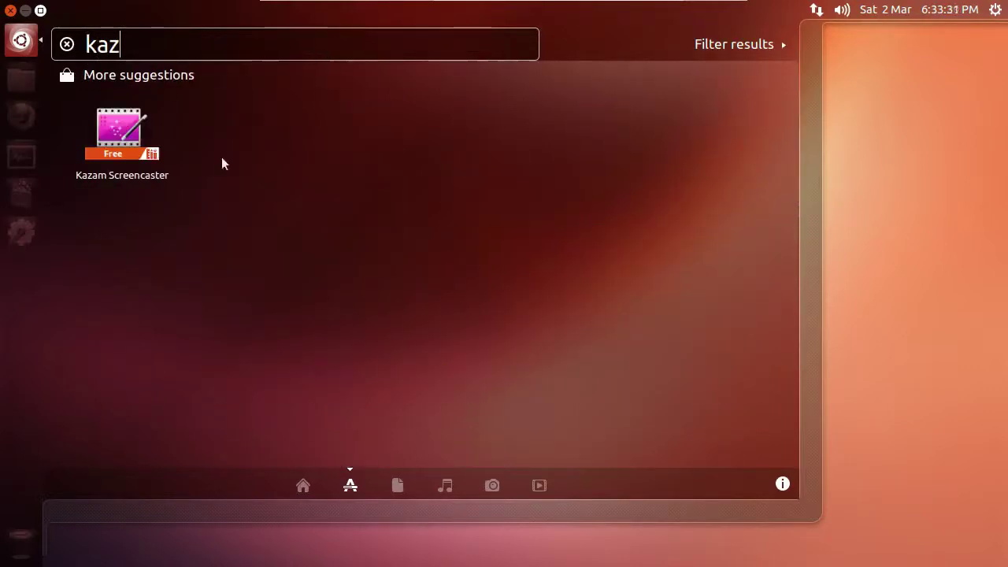
pyautogui.click(103, 128)
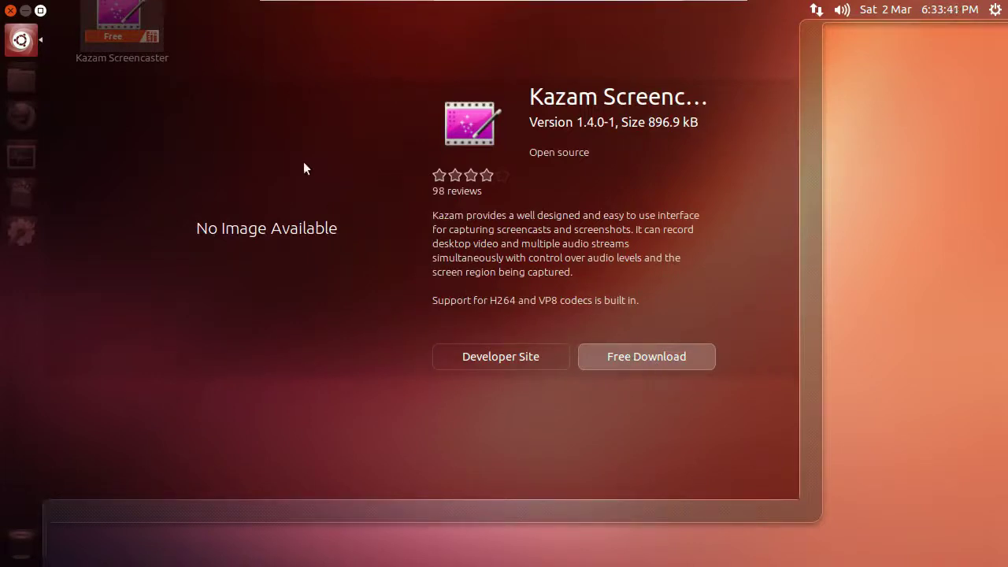
pyautogui.click(20, 37)
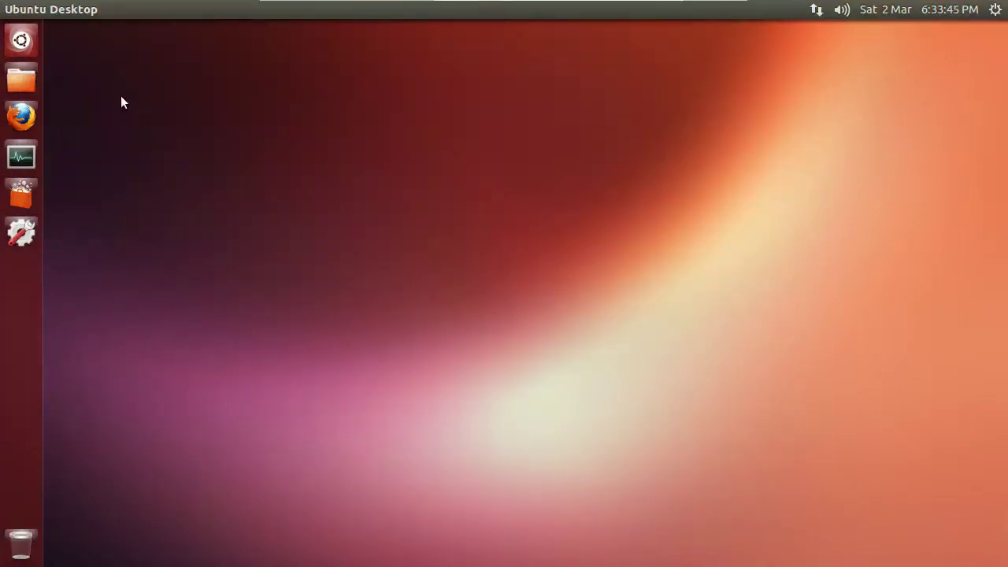
# Step: Open the file manager, look through the Desktop, Documents, Downloads, Music, Pictures, Videos and Trash locations, and return to Home
pyautogui.click(21, 79)
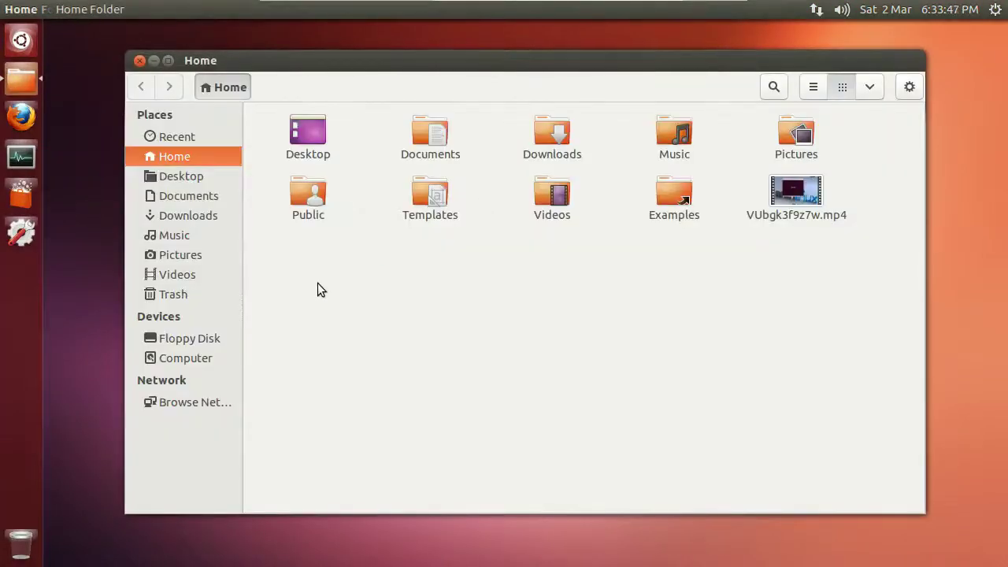
pyautogui.click(185, 185)
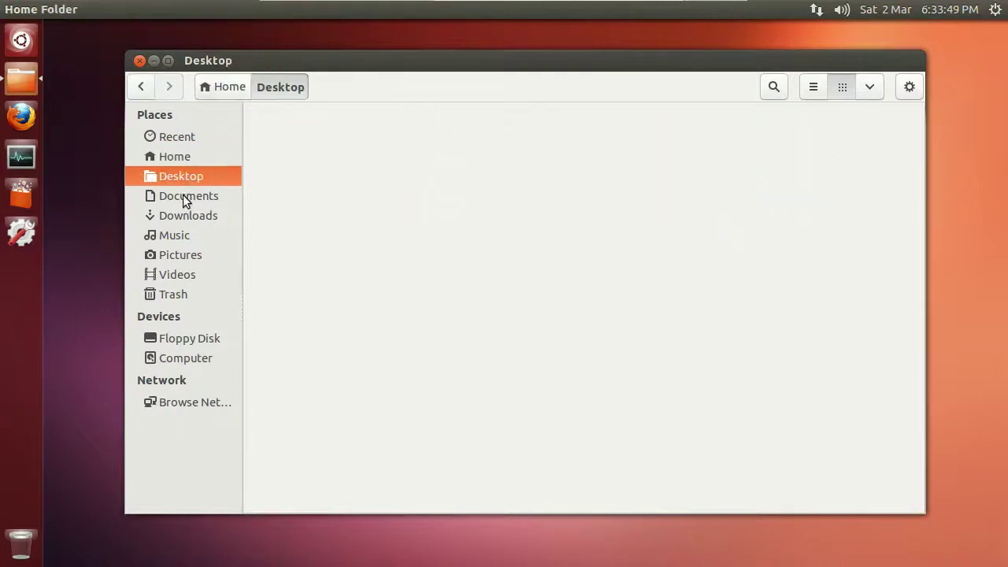
pyautogui.click(184, 195)
pyautogui.click(189, 214)
pyautogui.click(173, 234)
pyautogui.click(177, 257)
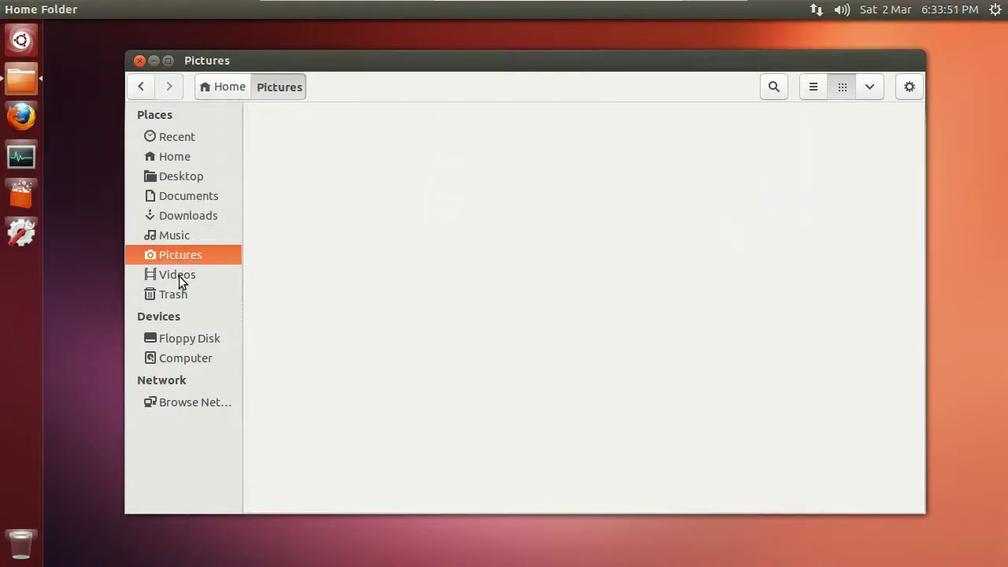
pyautogui.click(178, 276)
pyautogui.click(177, 291)
pyautogui.click(180, 174)
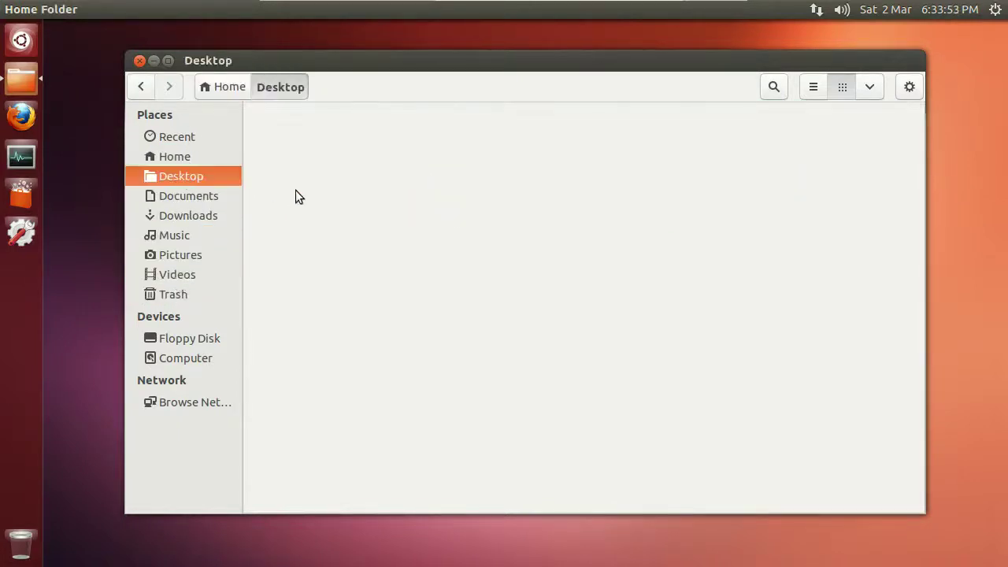
pyautogui.click(175, 155)
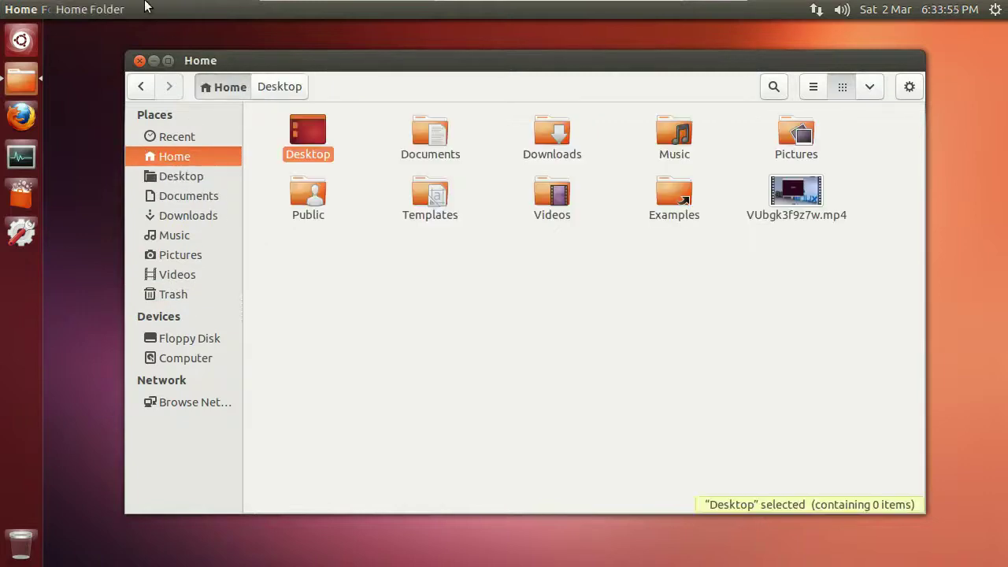
# Step: View the version information of the Files application
pyautogui.click(103, 11)
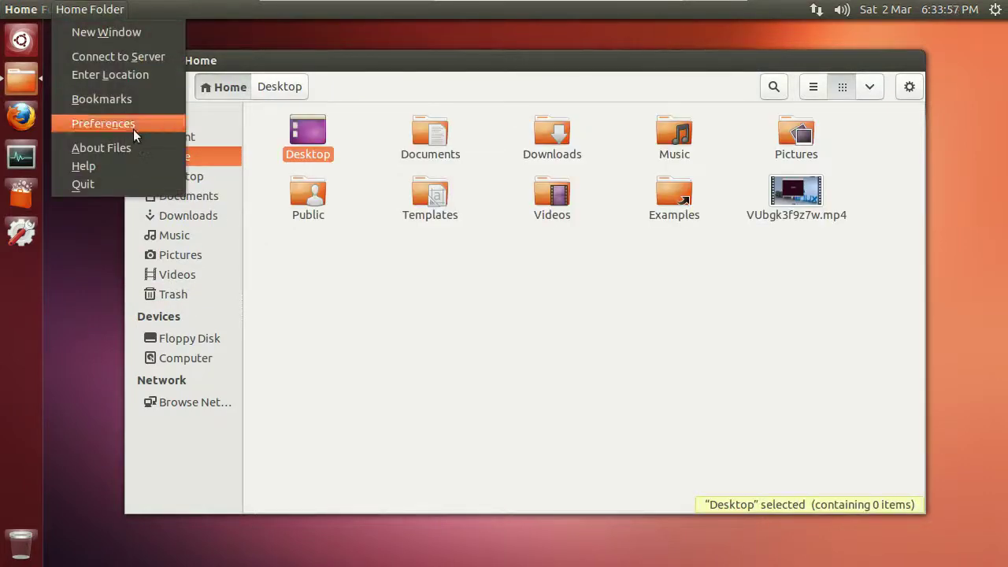
pyautogui.click(109, 149)
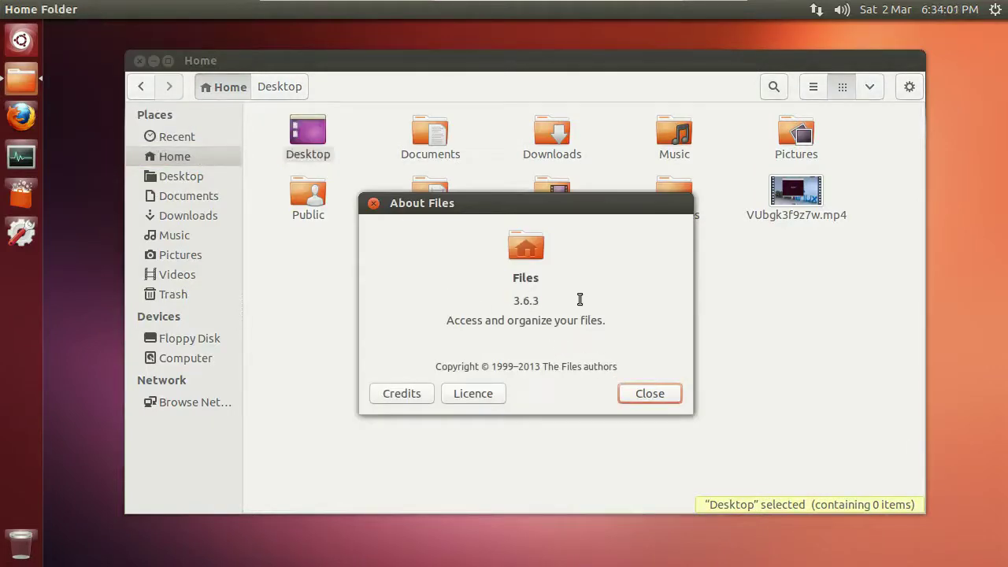
# Step: Close the About Files dialog, then open a terminal from the Home folder and close it again
pyautogui.click(638, 398)
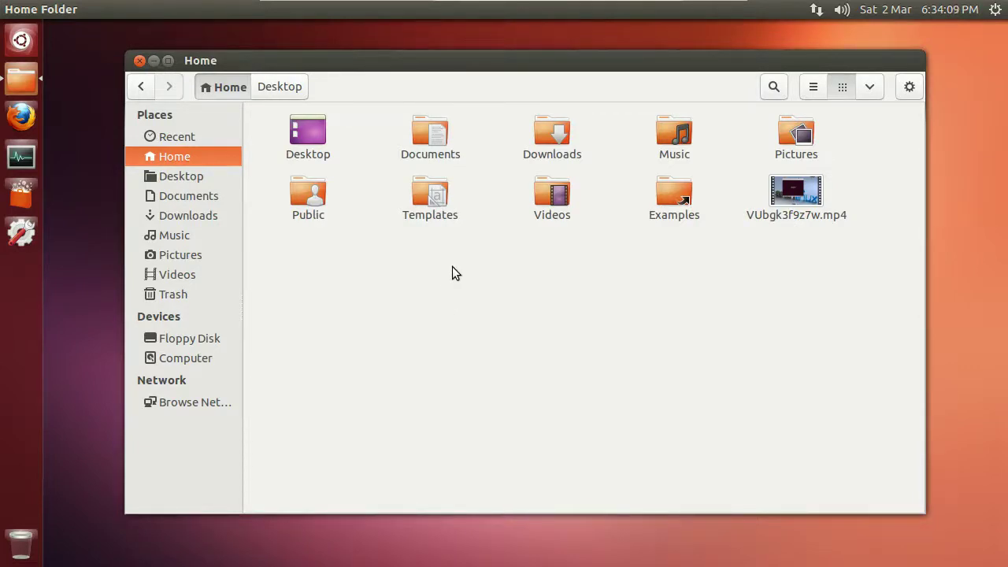
pyautogui.rightClick(453, 272)
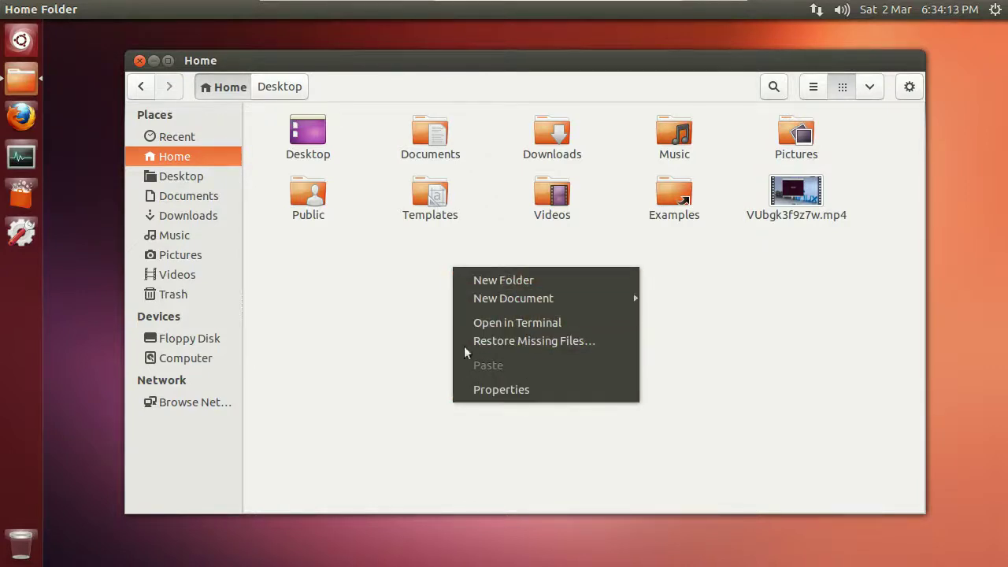
pyautogui.click(525, 323)
pyautogui.click(255, 111)
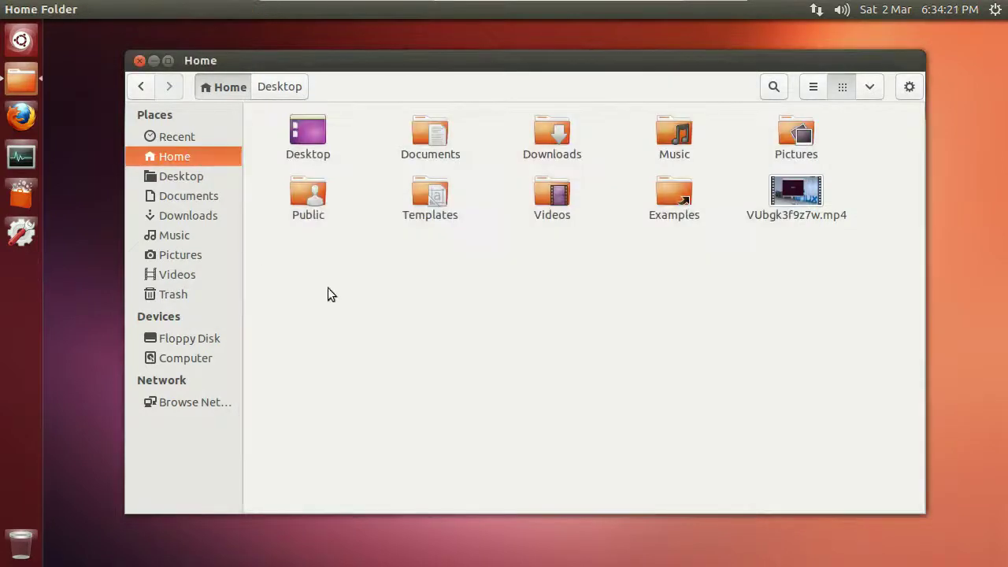
# Step: Open the Ubuntu_Free_Culture_Showcase folder inside Examples, preview the video "How fast.ogg" and close the preview
pyautogui.doubleClick(677, 197)
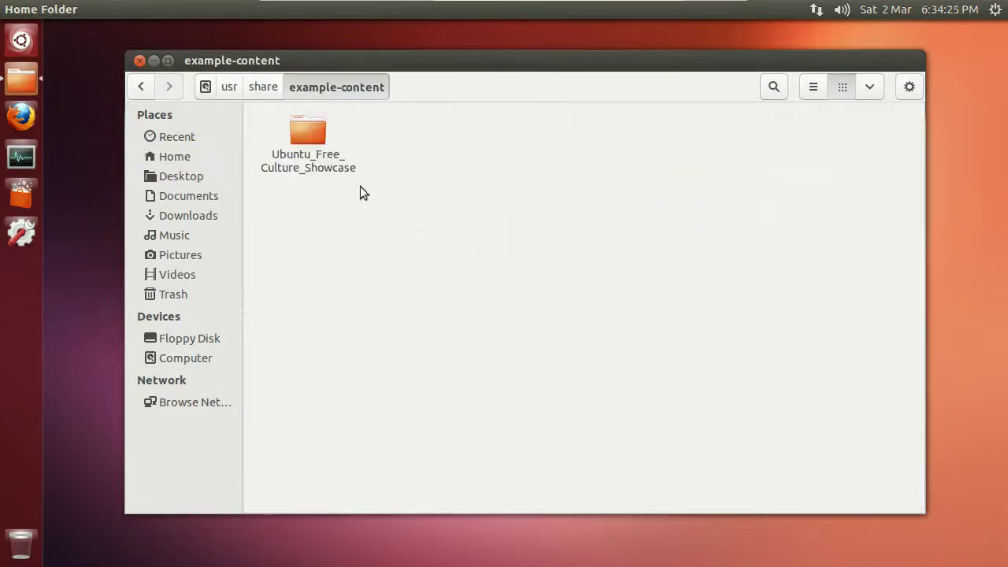
pyautogui.doubleClick(325, 155)
pyautogui.press('Right')
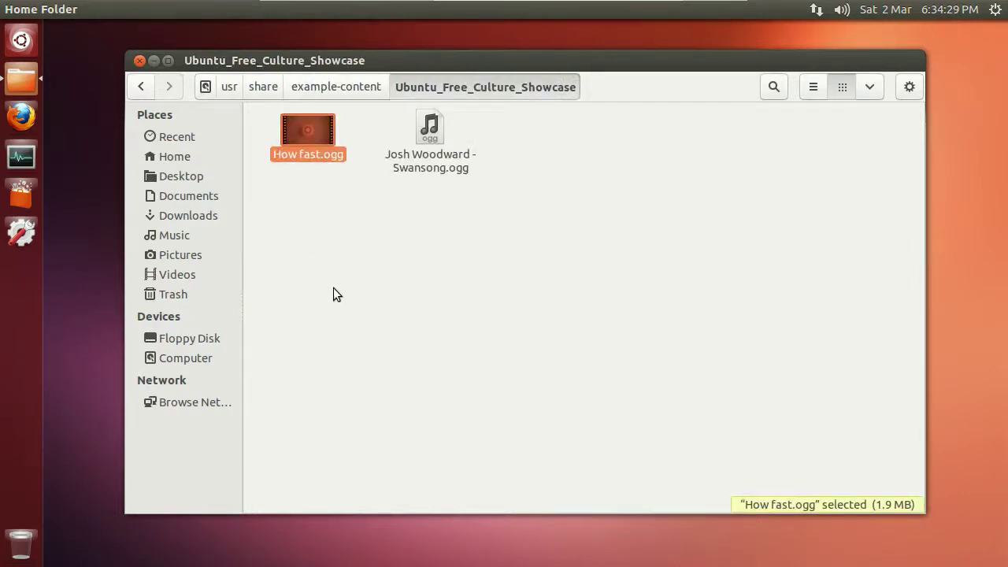
pyautogui.press('space')
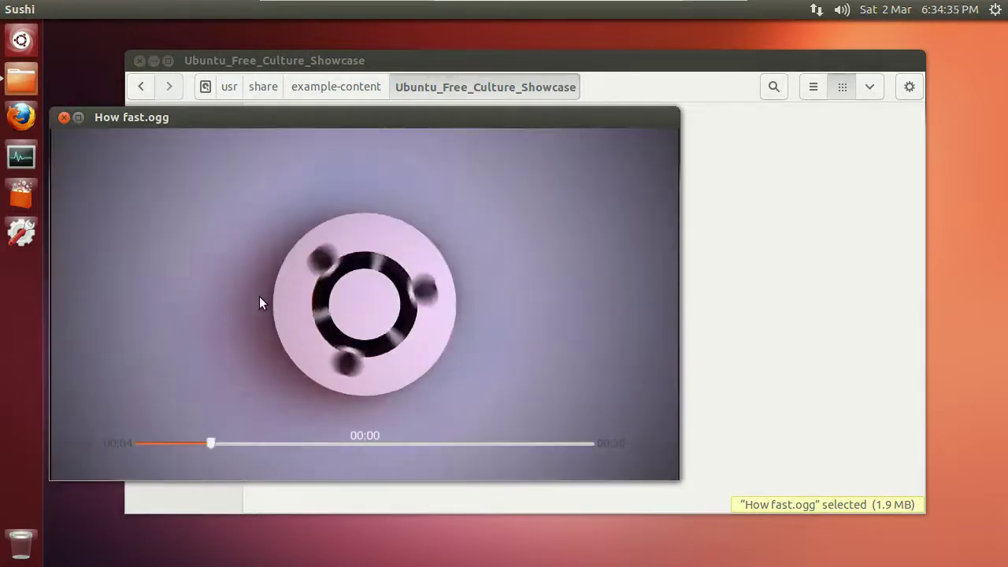
pyautogui.click(64, 117)
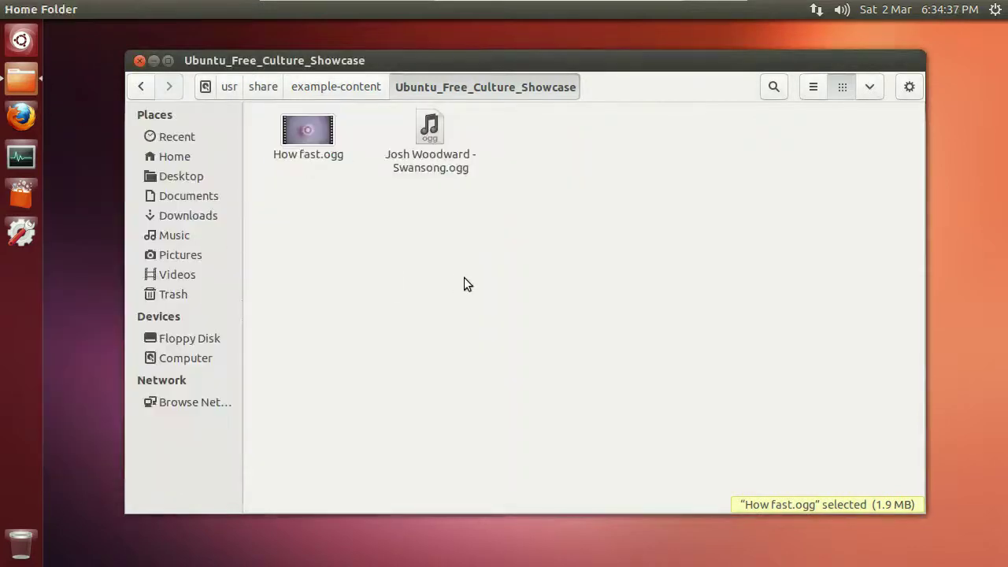
# Step: Preview the Swansong audio file, close the preview and go back to the Home folder
pyautogui.press('Right')
pyautogui.press('Return')
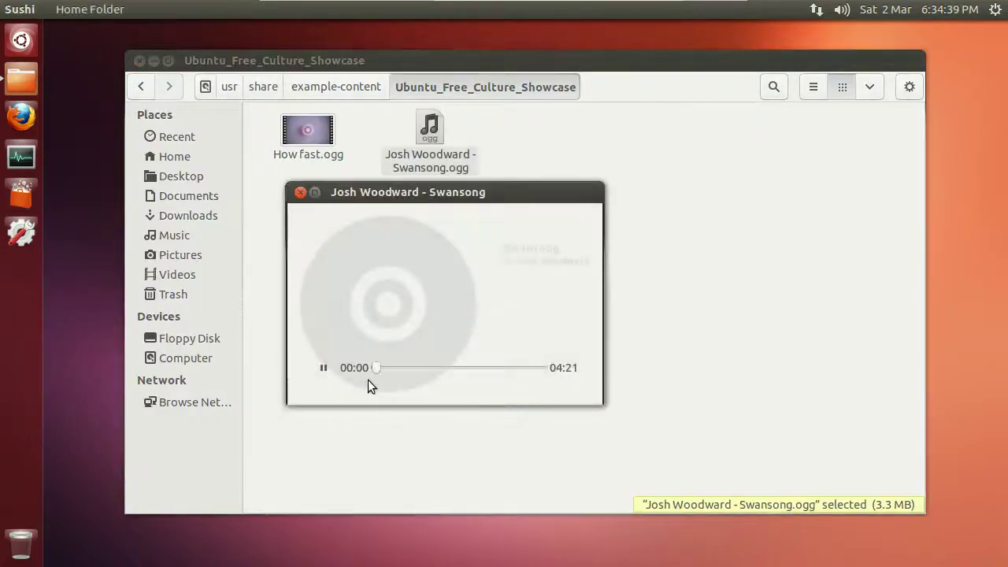
pyautogui.click(297, 191)
pyautogui.click(445, 286)
pyautogui.click(137, 88)
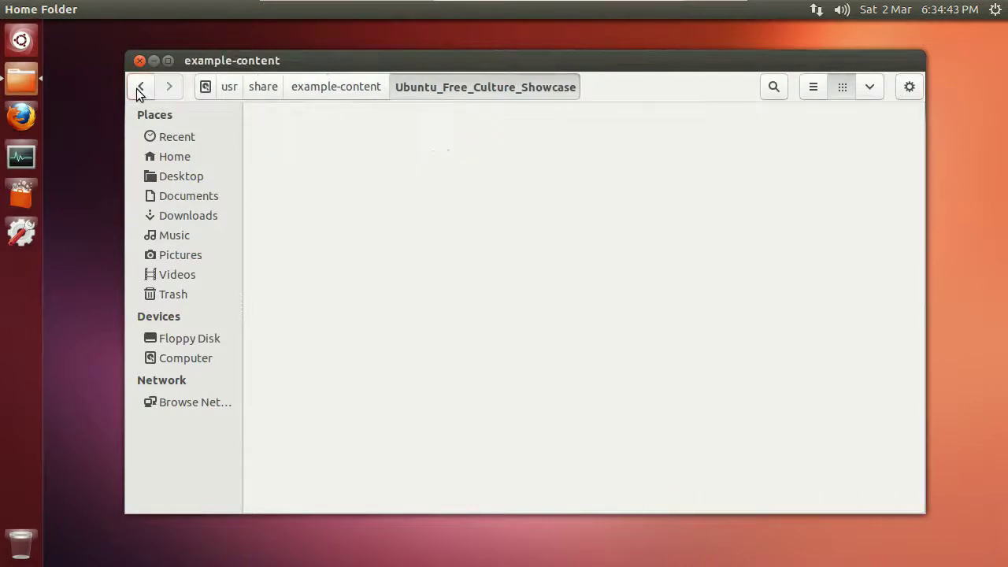
pyautogui.click(137, 90)
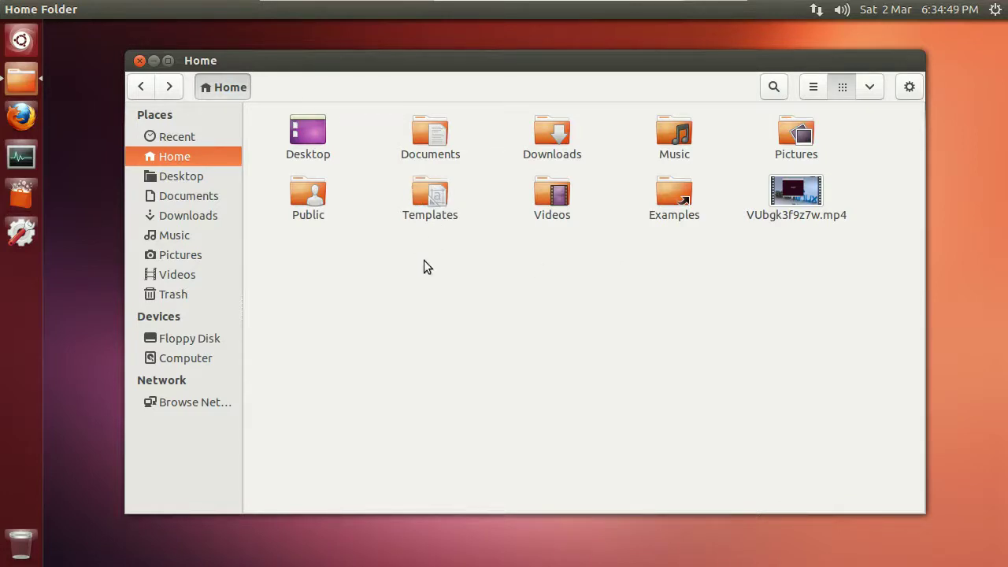
# Step: Check the New Document choices offered in the Home folder and dismiss them without creating a file
pyautogui.rightClick(419, 282)
pyautogui.moveTo(522, 315)
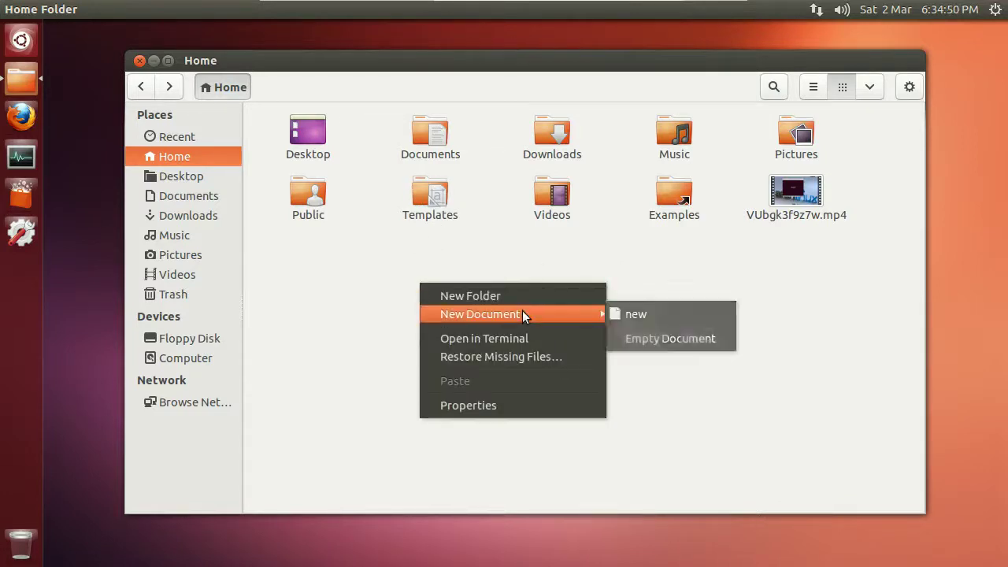
pyautogui.click(475, 231)
# Step: Switch to Firefox, search Google for "arch linux wiki" and open the ArchWiki main page from the results
pyautogui.click(10, 110)
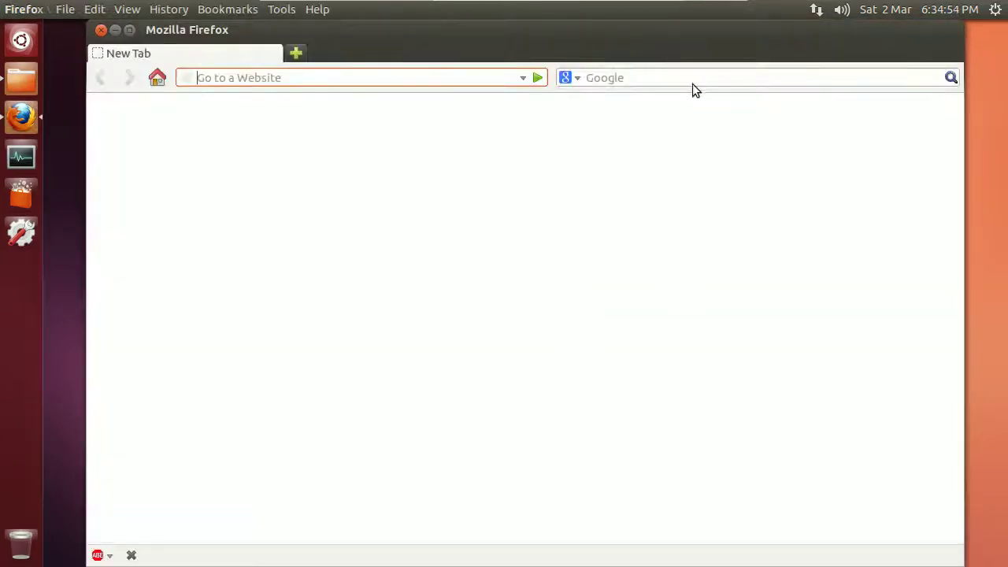
pyautogui.click(692, 82)
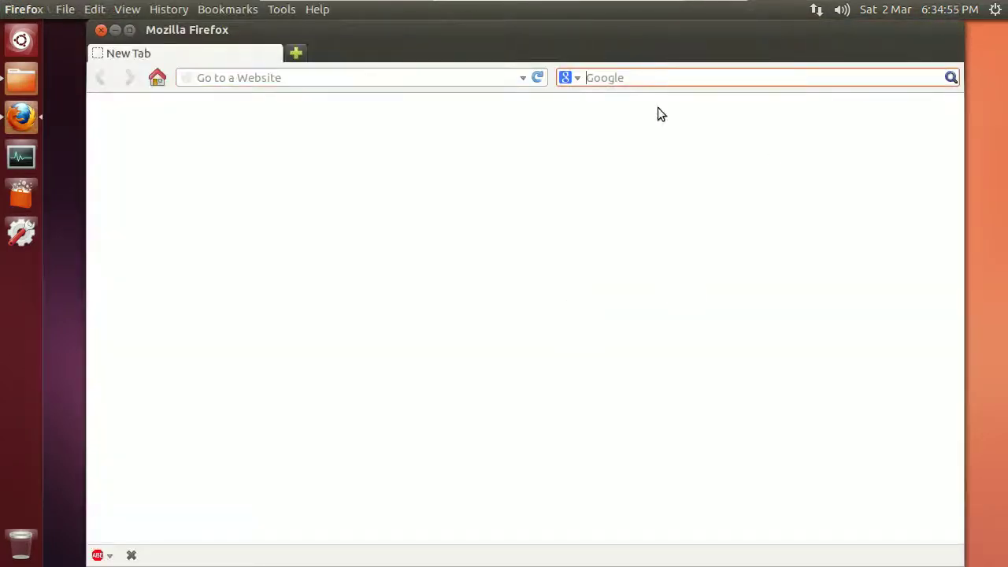
pyautogui.write('a')
pyautogui.press('BackSpace')
pyautogui.write('ar')
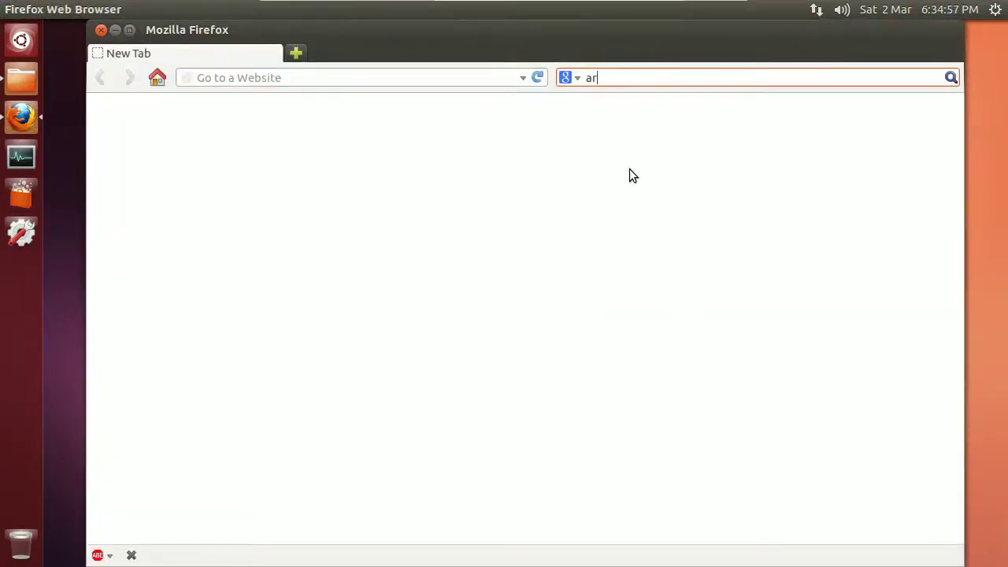
pyautogui.press('Down')
pyautogui.press('Down')
pyautogui.press('BackSpace')
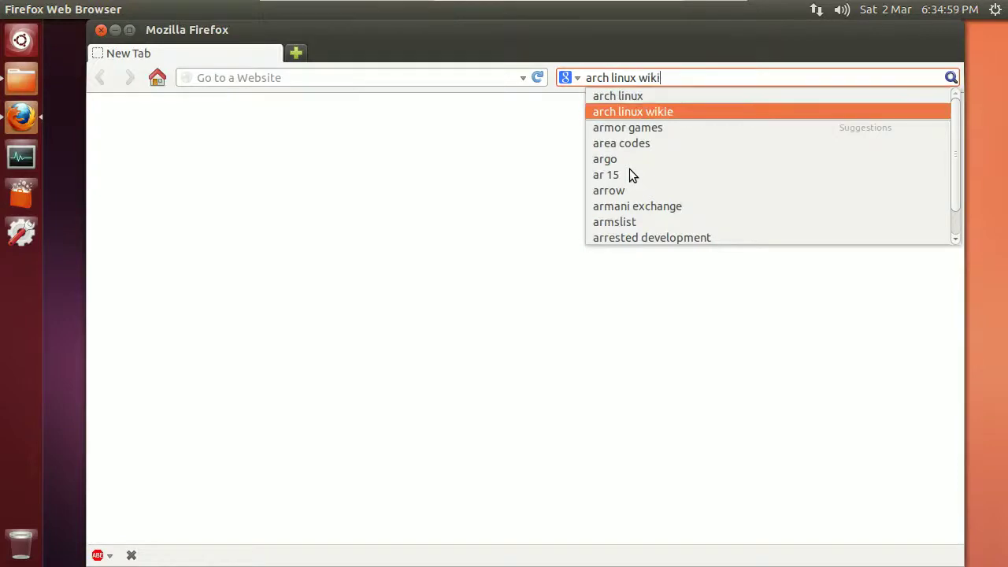
pyautogui.press('Return')
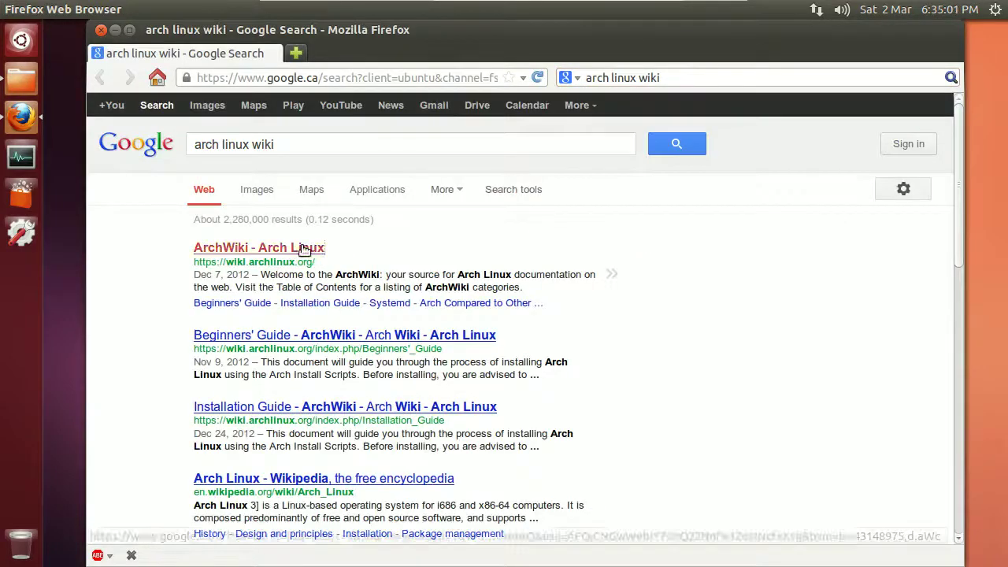
pyautogui.click(327, 248)
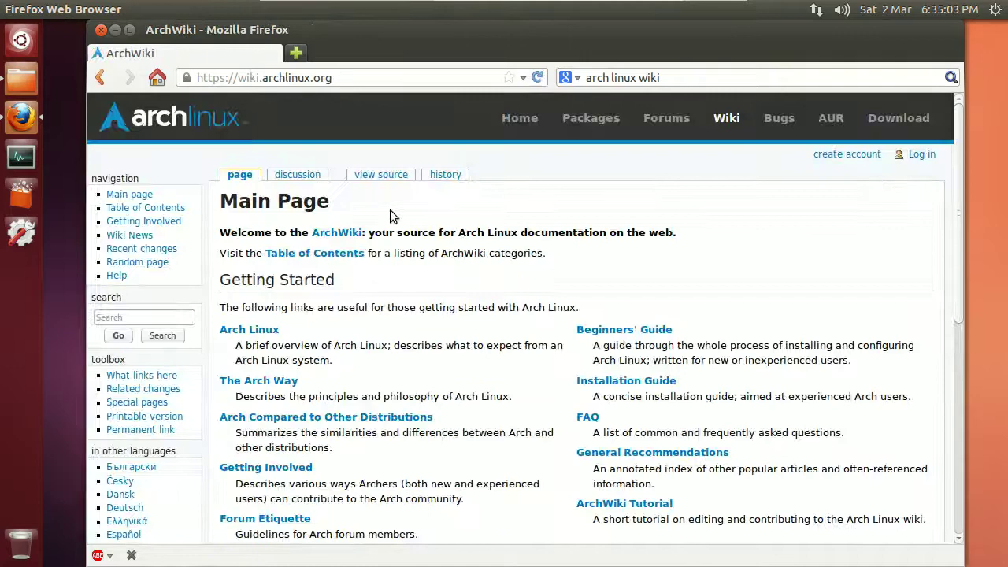
# Step: Search ArchWiki for "nau" and open the suggested Nautilus article
pyautogui.write('n')
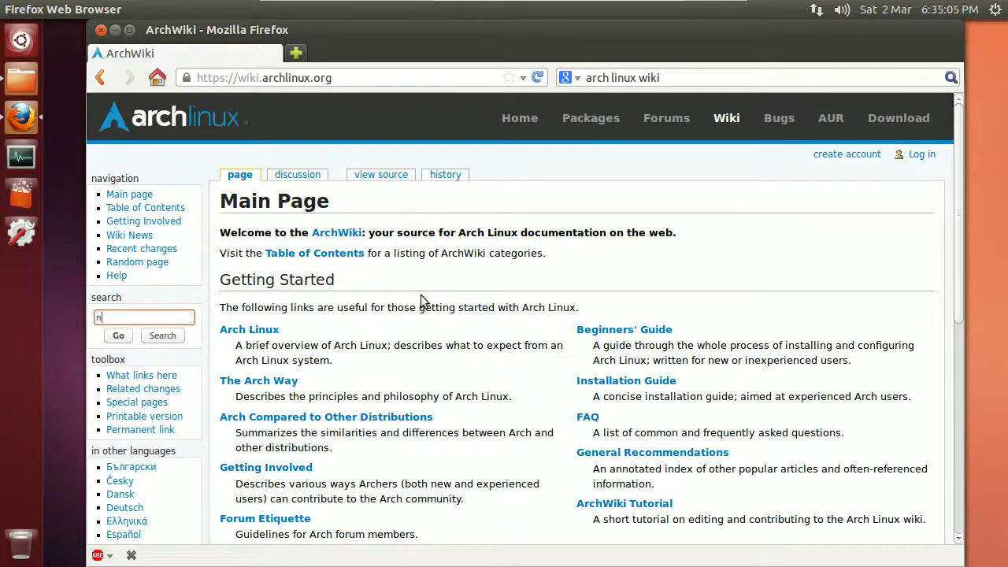
pyautogui.write('au')
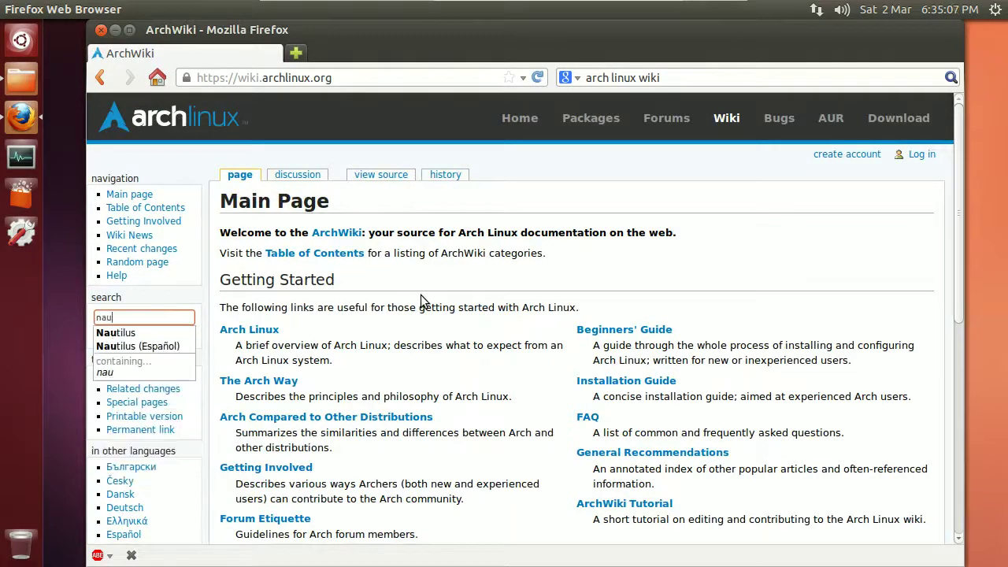
pyautogui.press('Down')
pyautogui.press('Return')
# Step: Go to the article's "Nautilus 3.6 create an empty document" section and highlight the command "touch ~/Templates/new"
pyautogui.scroll(-5, 344, 306)
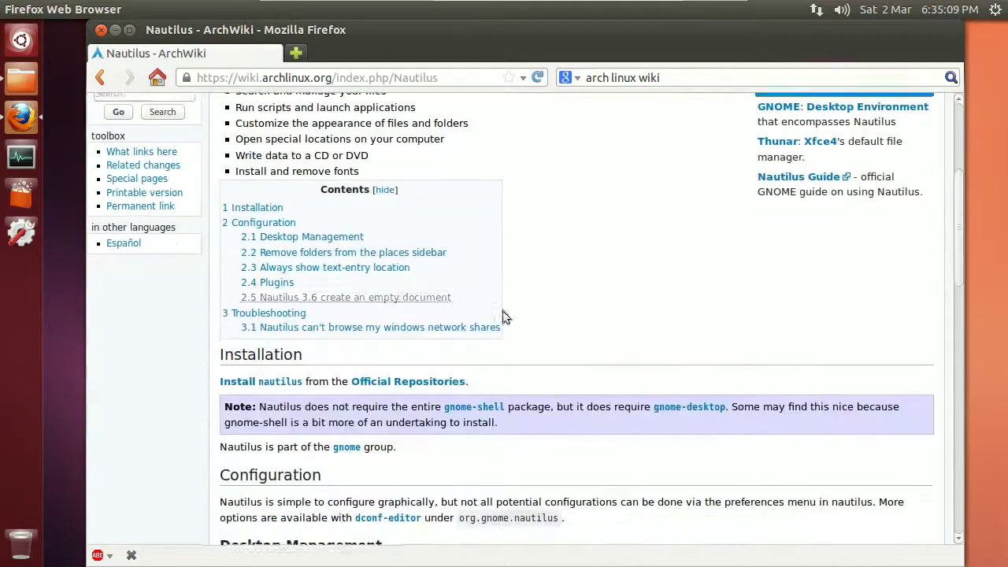
pyautogui.click(343, 299)
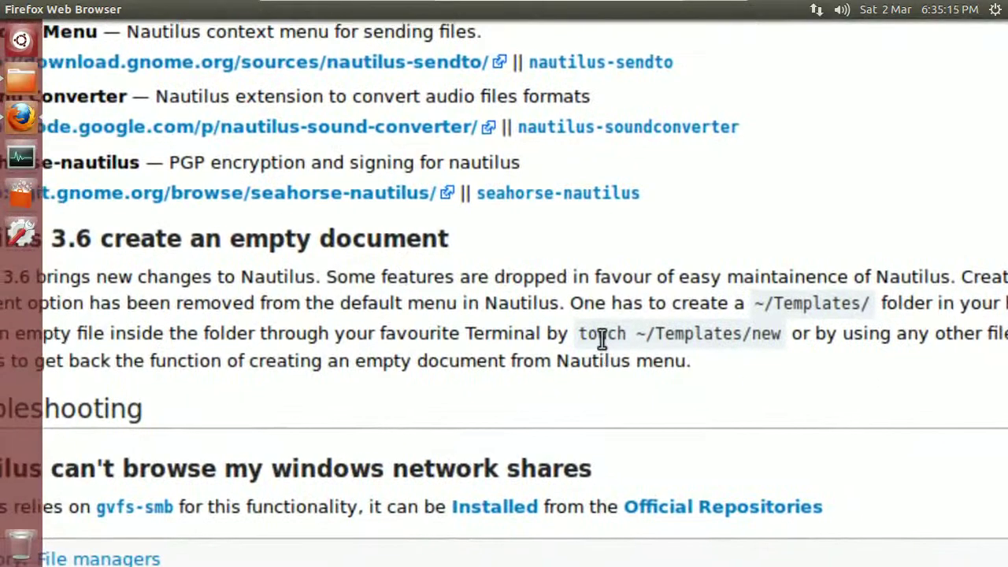
pyautogui.moveTo(583, 335)
pyautogui.mouseDown()
pyautogui.moveTo(700, 341)
pyautogui.moveTo(585, 337)
pyautogui.mouseUp()
pyautogui.click(697, 337)
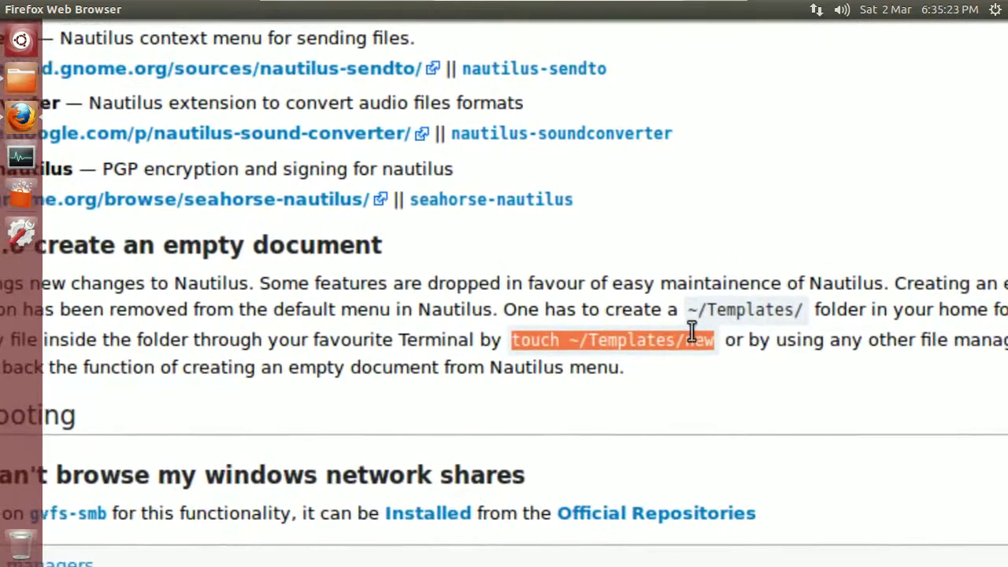
pyautogui.click(682, 328)
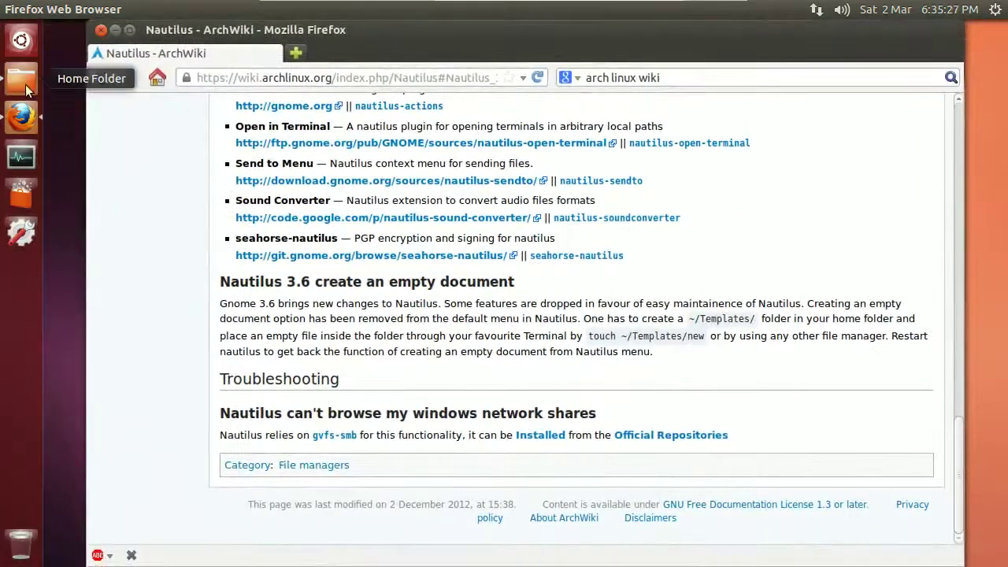
# Step: Switch to the Home folder in Files, examine its "new" document template option and dismiss the choices
pyautogui.click(21, 79)
pyautogui.rightClick(521, 278)
pyautogui.moveTo(617, 307)
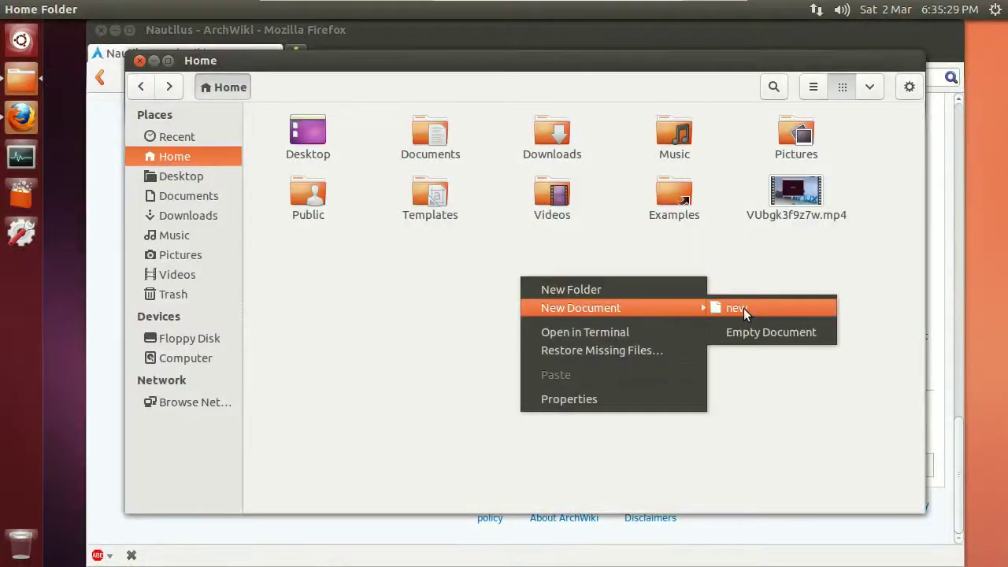
pyautogui.click(369, 260)
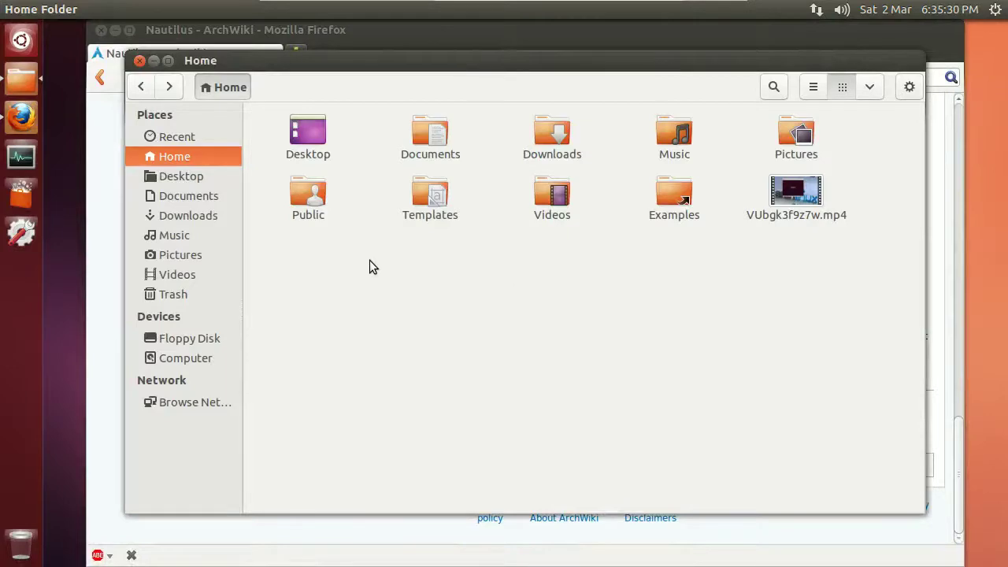
# Step: Bring Firefox to the front, then close both the browser and the Home folder window
pyautogui.click(577, 36)
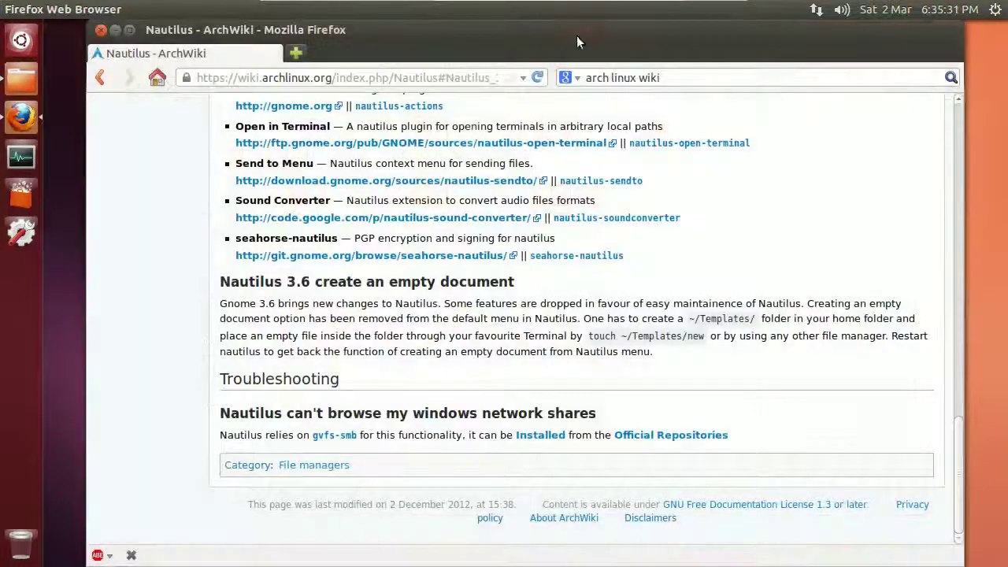
pyautogui.click(100, 31)
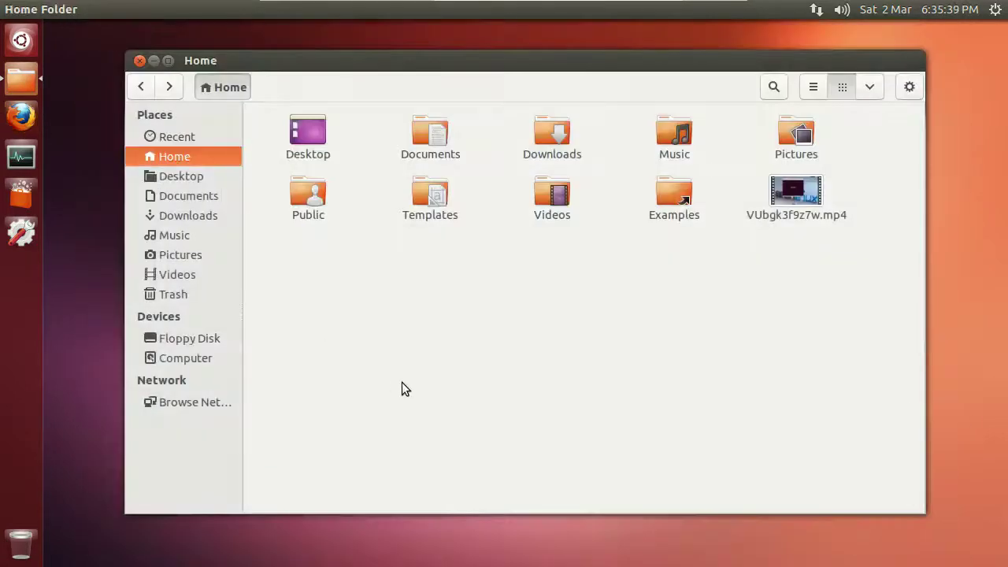
pyautogui.click(140, 61)
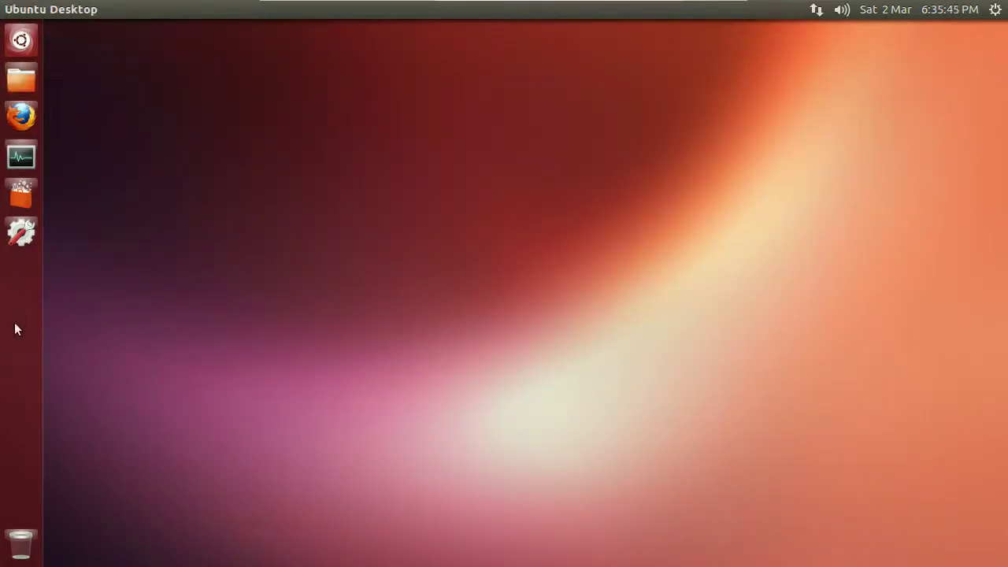
# Step: Open the Appearance settings from the desktop and move the window higher on the screen
pyautogui.rightClick(309, 118)
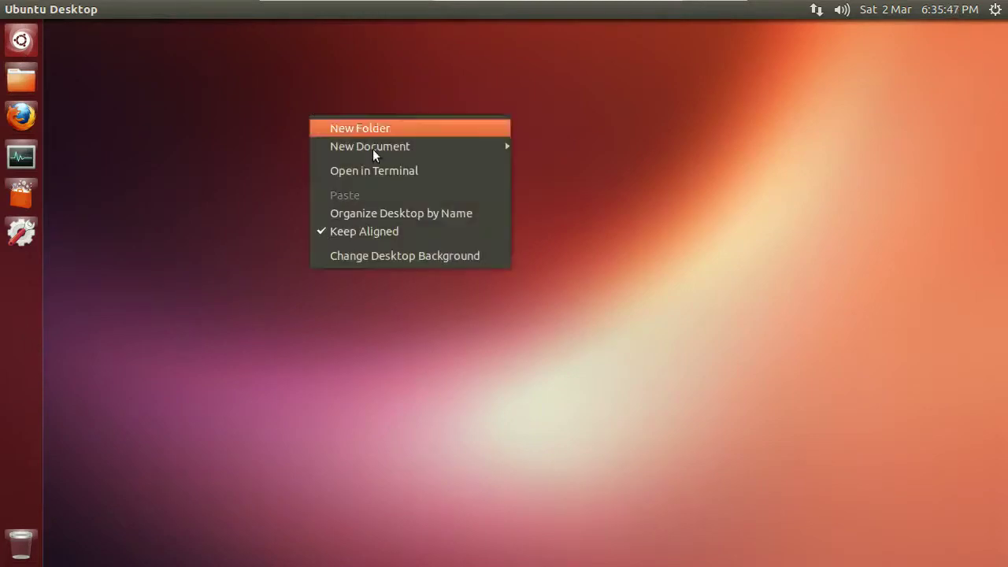
pyautogui.click(382, 263)
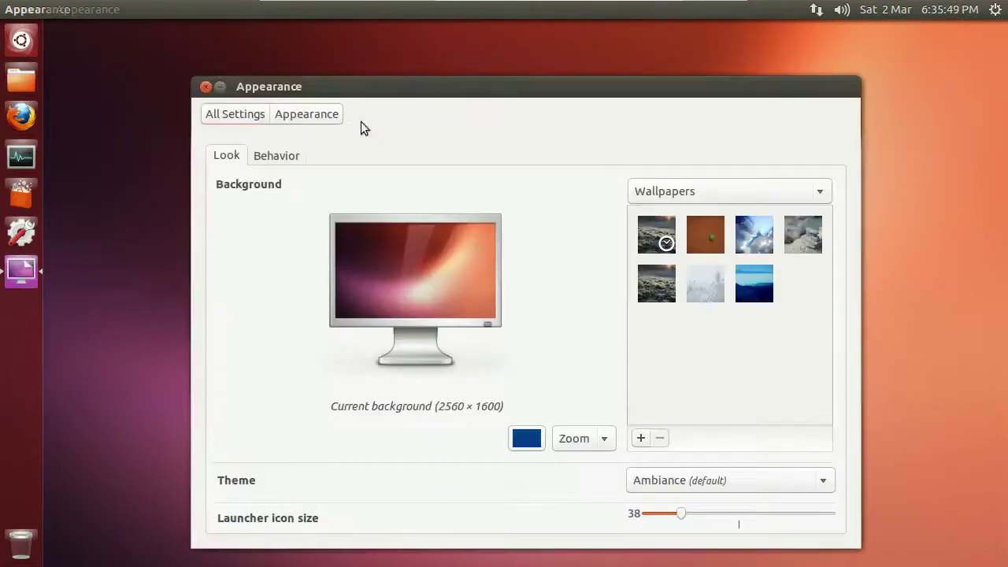
pyautogui.moveTo(440, 80); pyautogui.dragTo(438, 48)
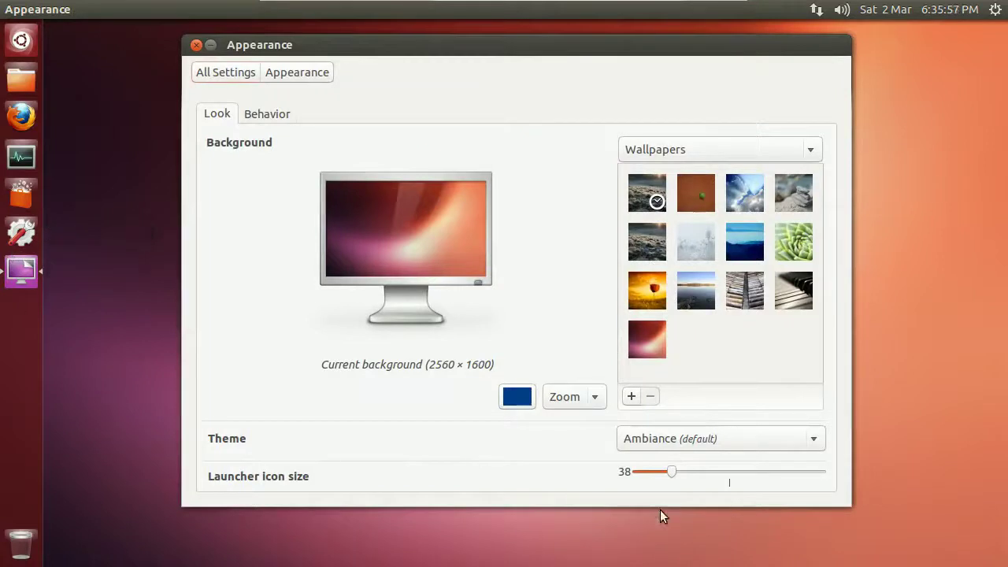
# Step: Try a launcher icon size of 32 and set it back to 38
pyautogui.moveTo(695, 471); pyautogui.dragTo(560, 472)
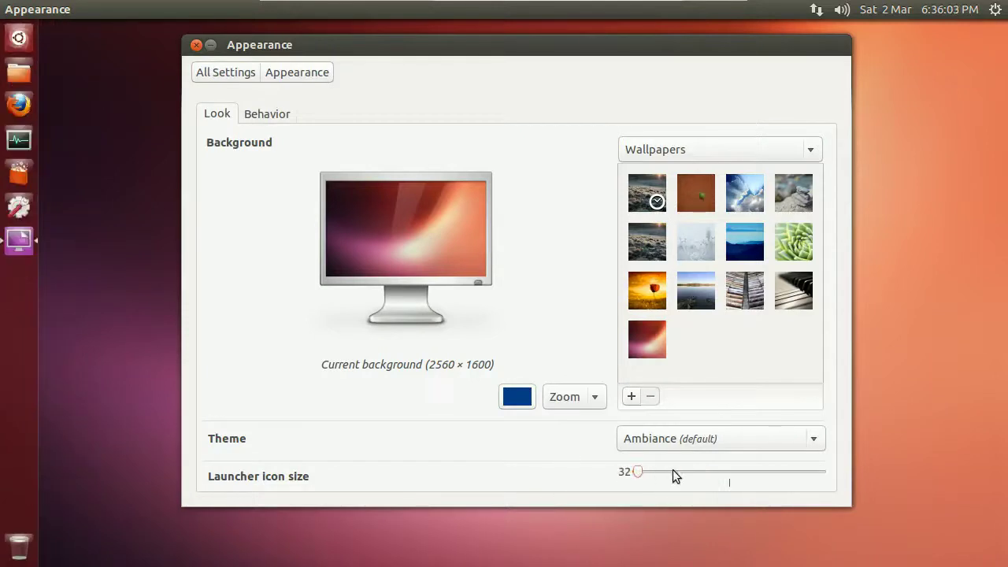
pyautogui.moveTo(650, 473); pyautogui.dragTo(667, 471)
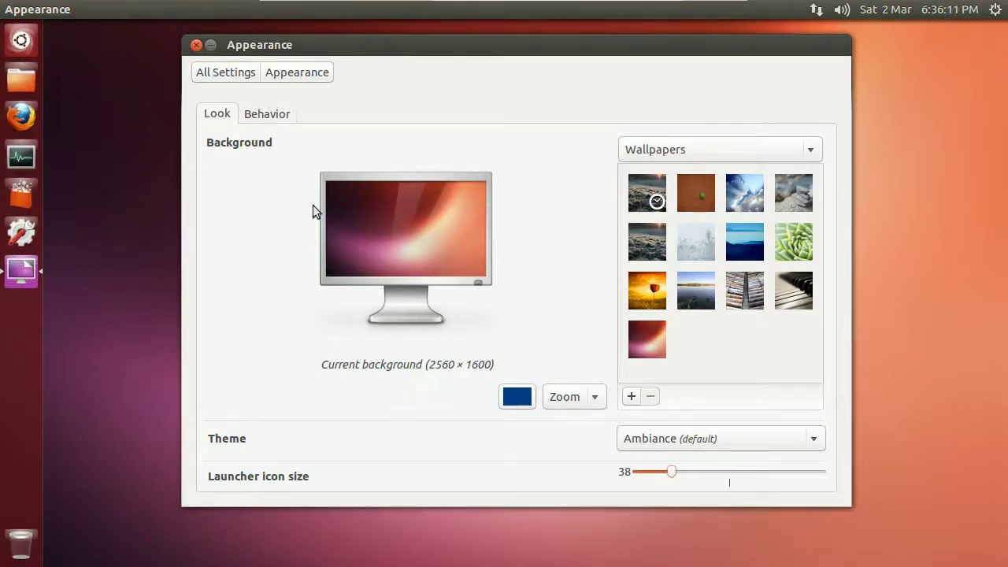
# Step: Enable workspaces in the Appearance behaviour settings
pyautogui.click(276, 114)
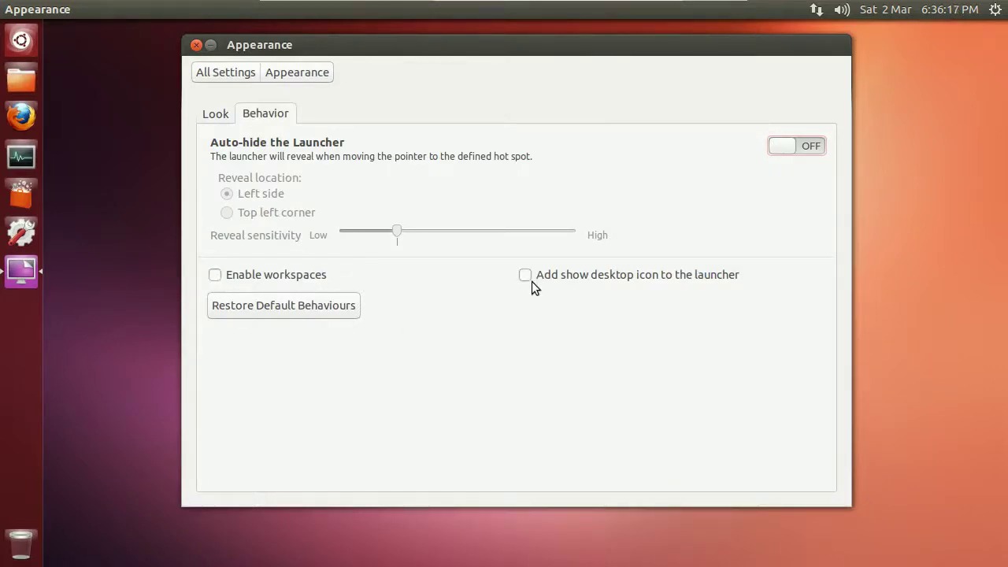
pyautogui.click(215, 276)
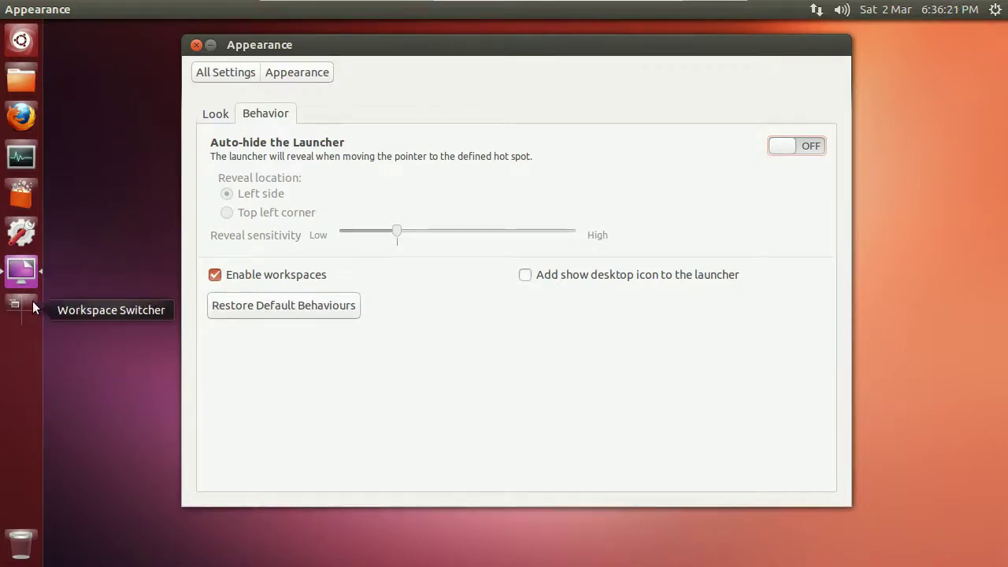
# Step: Try the workspace switcher by visiting the upper-right and lower-left workspaces, returning to the one with the Appearance window each time
pyautogui.click(32, 303)
pyautogui.click(732, 256)
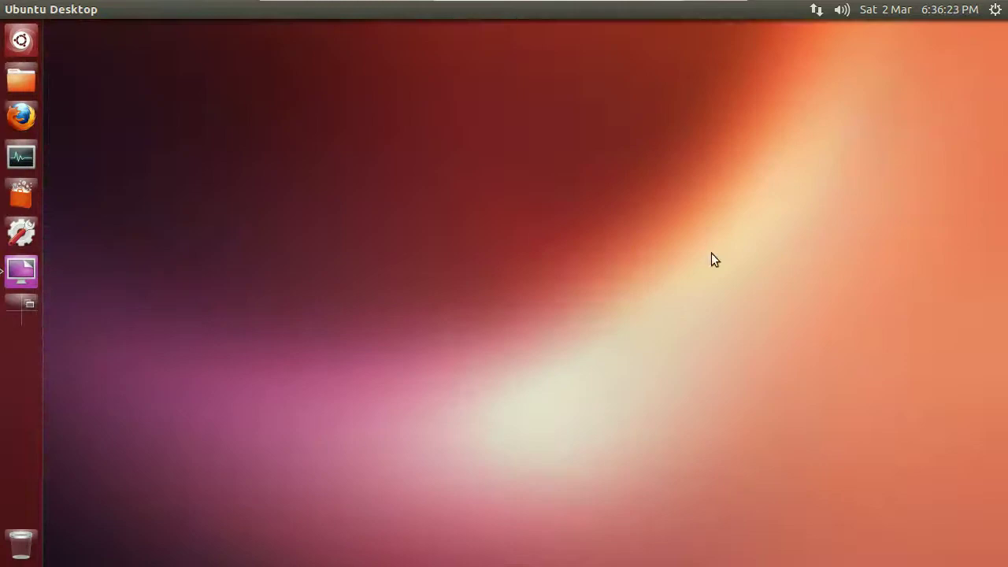
pyautogui.click(14, 305)
pyautogui.click(194, 225)
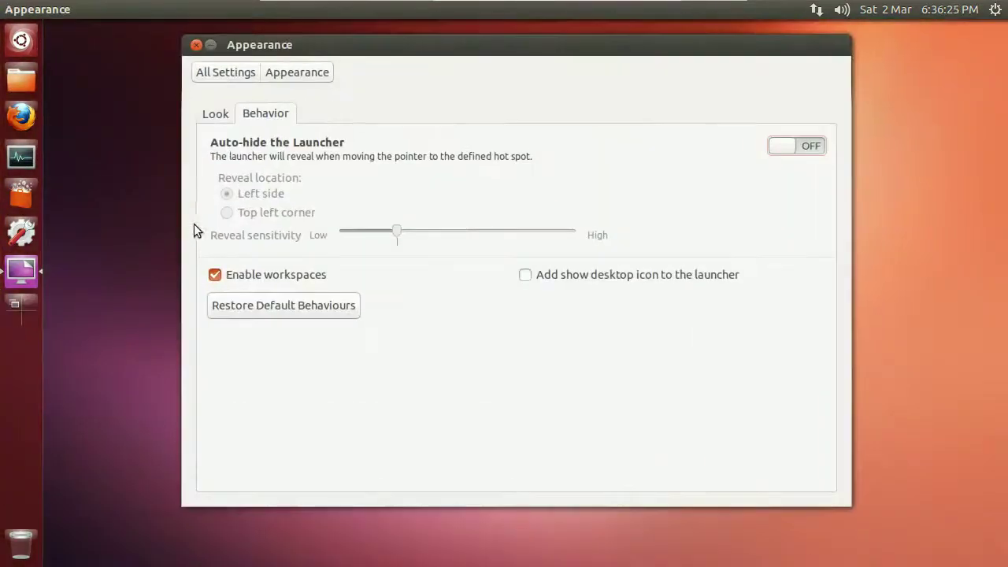
pyautogui.click(30, 315)
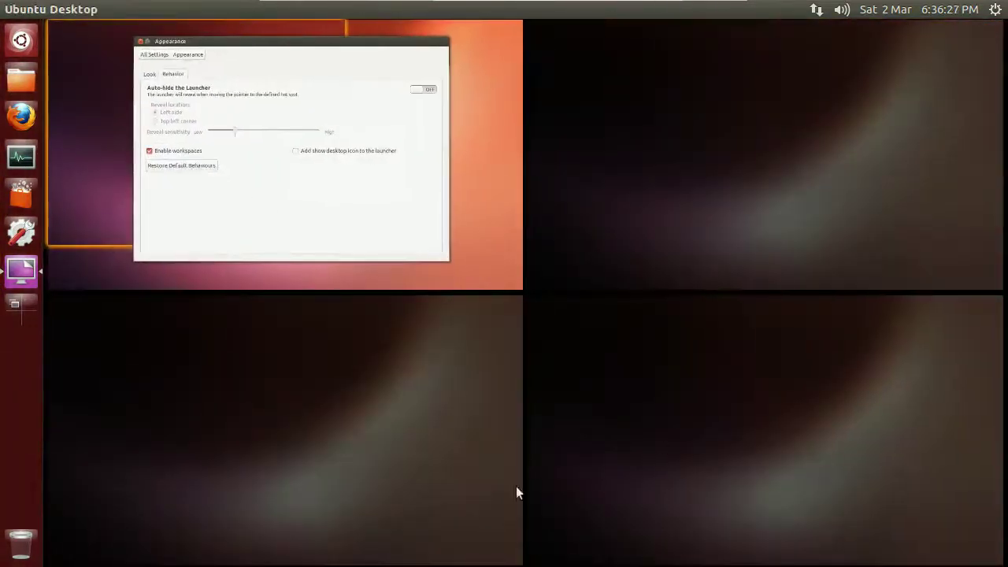
pyautogui.click(334, 513)
pyautogui.click(14, 304)
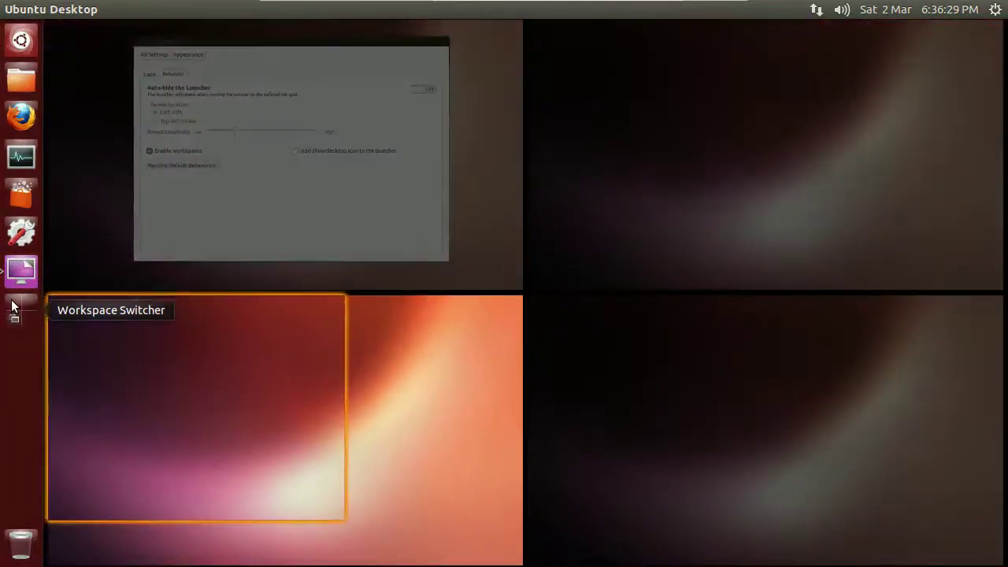
pyautogui.click(84, 206)
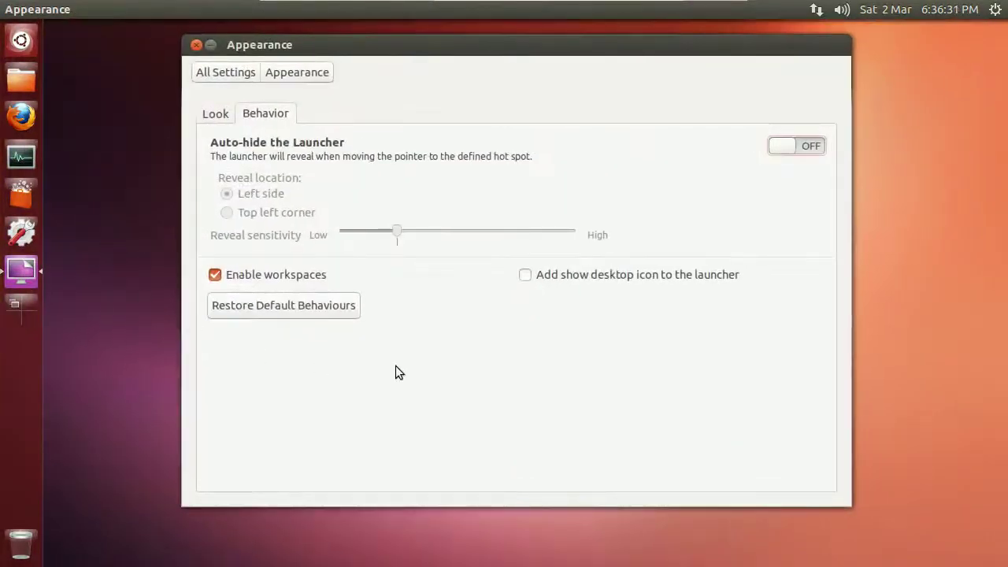
# Step: Add the show desktop icon to the launcher, try it on the open window, and close Appearance
pyautogui.click(525, 278)
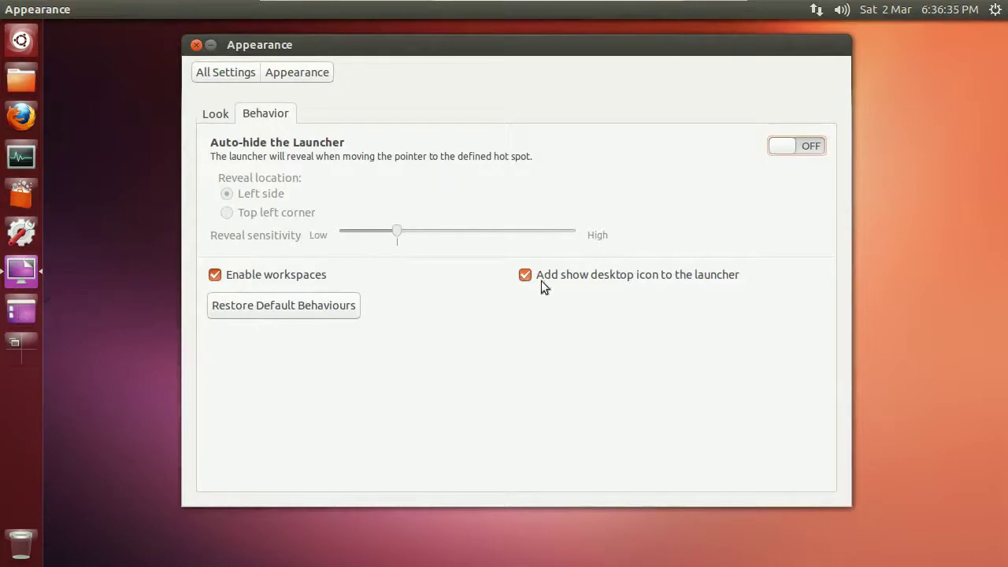
pyautogui.click(26, 311)
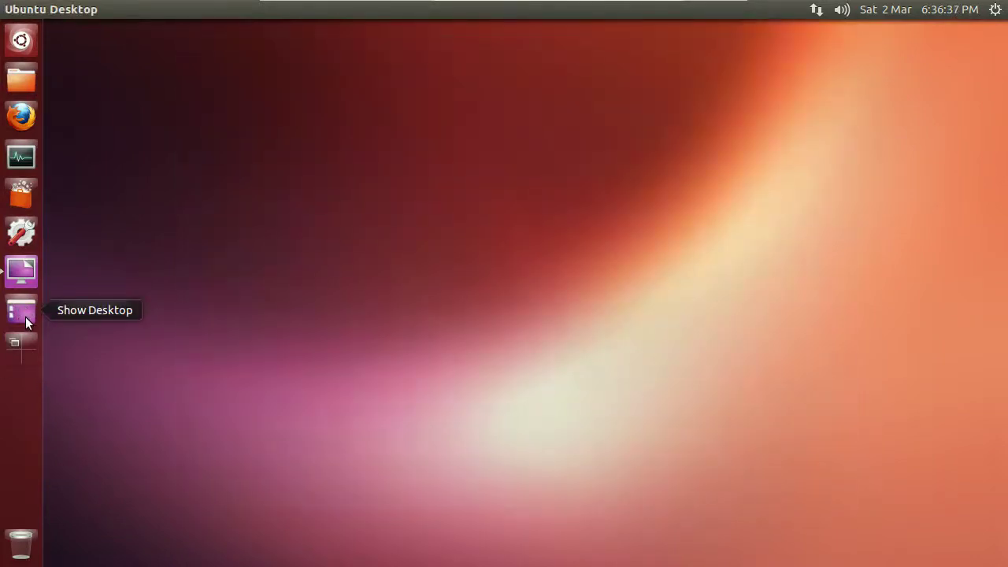
pyautogui.click(25, 316)
pyautogui.click(25, 316)
pyautogui.click(25, 316)
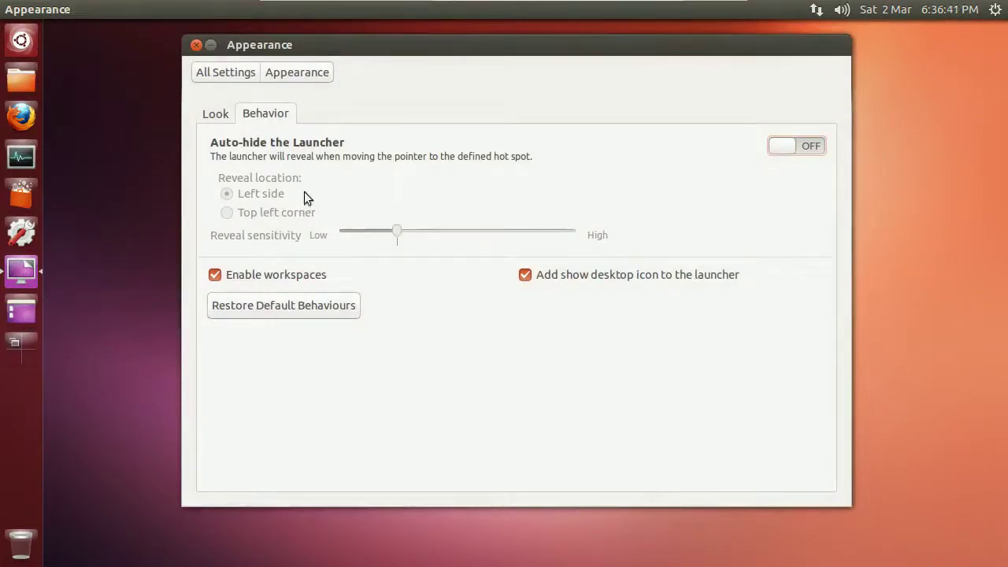
pyautogui.click(197, 45)
# Step: Open the Dash, view its Social lens, and close the Dash
pyautogui.click(17, 44)
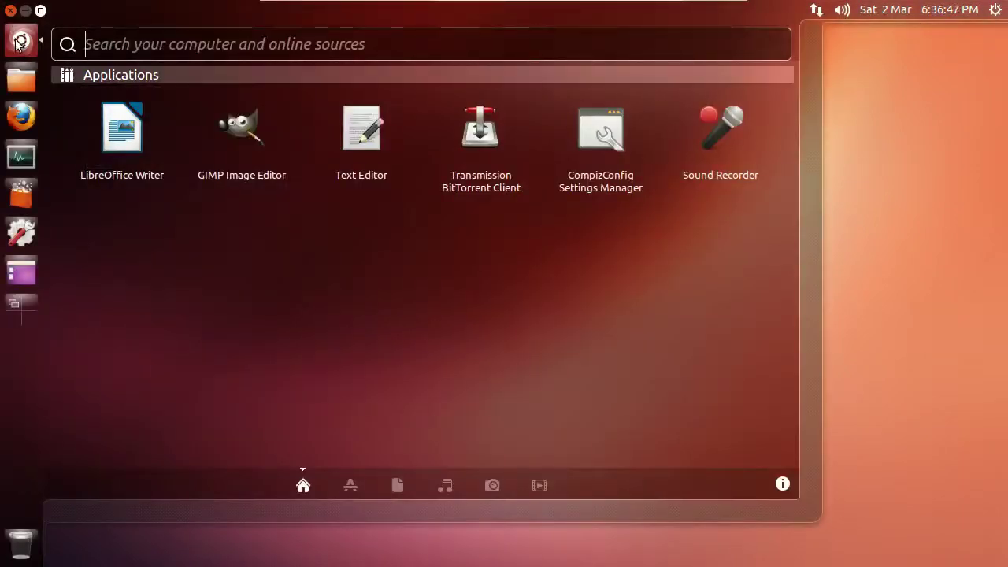
pyautogui.rightClick(16, 42)
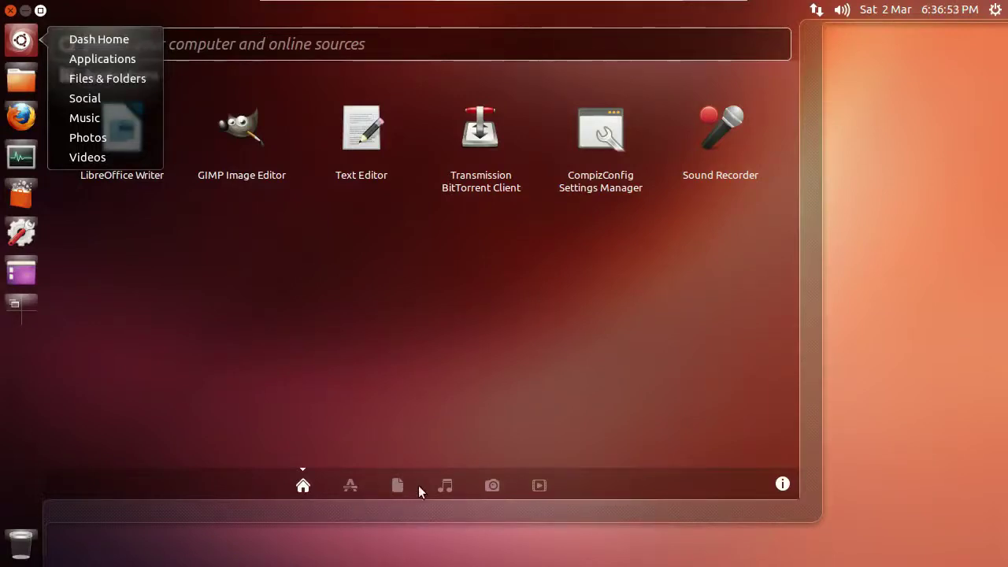
pyautogui.click(115, 99)
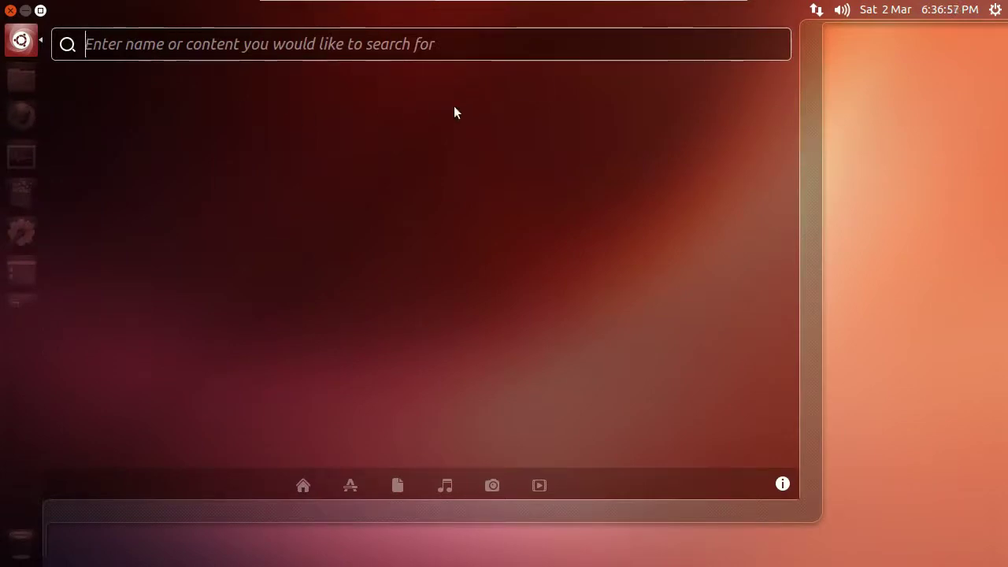
pyautogui.press('Escape')
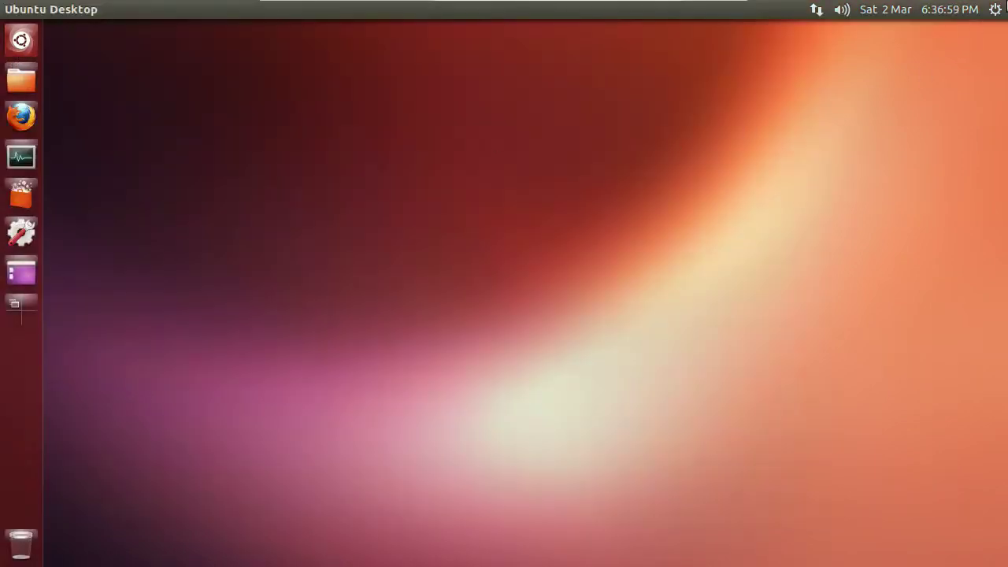
# Step: View Online Accounts and the full System Settings overview, and close the settings window
pyautogui.click(995, 9)
pyautogui.click(905, 75)
pyautogui.click(603, 198)
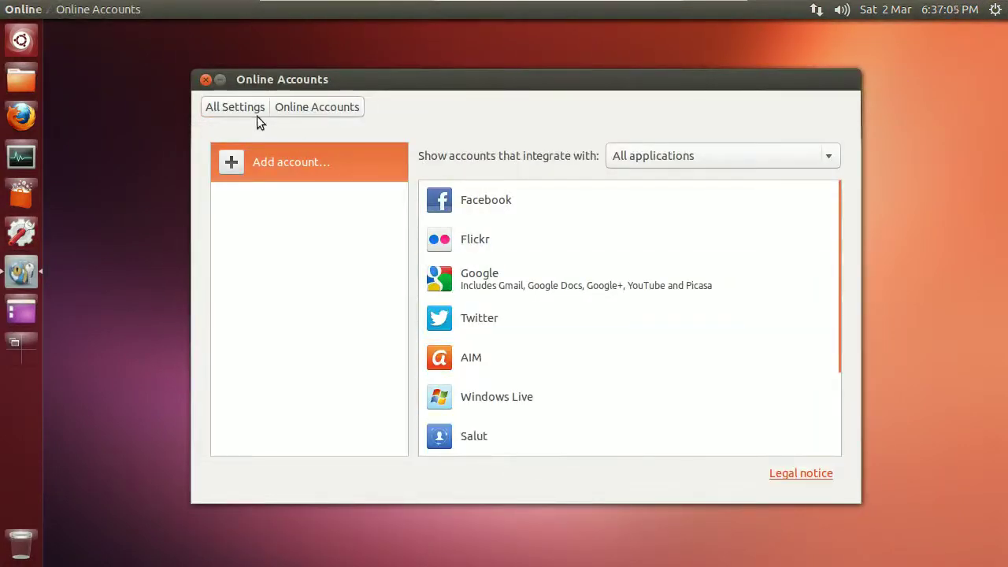
pyautogui.click(234, 111)
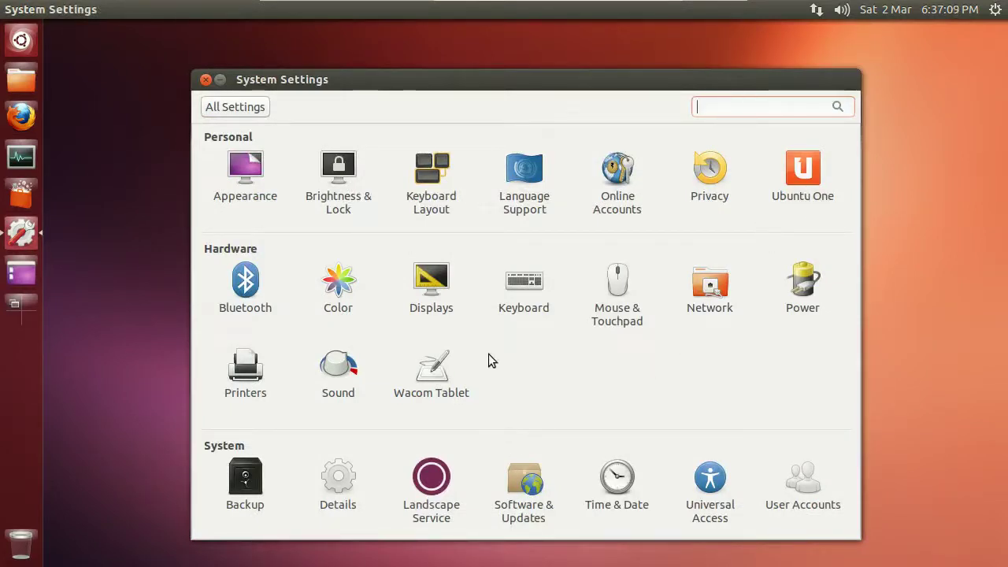
pyautogui.click(260, 194)
pyautogui.click(205, 80)
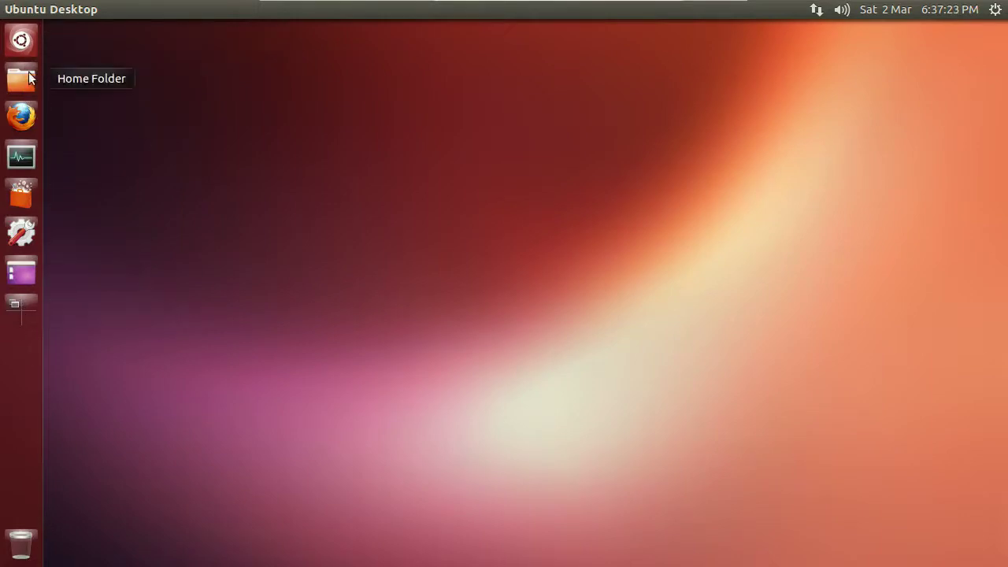
# Step: View the Dash home once more, and check the workspace overview before returning to the upper-left workspace
pyautogui.click(21, 39)
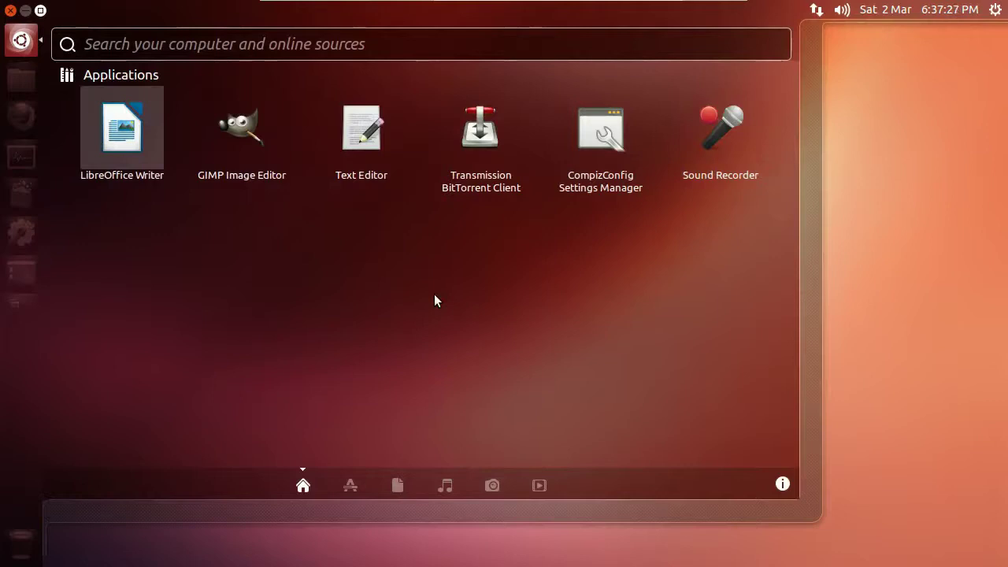
pyautogui.press('Escape')
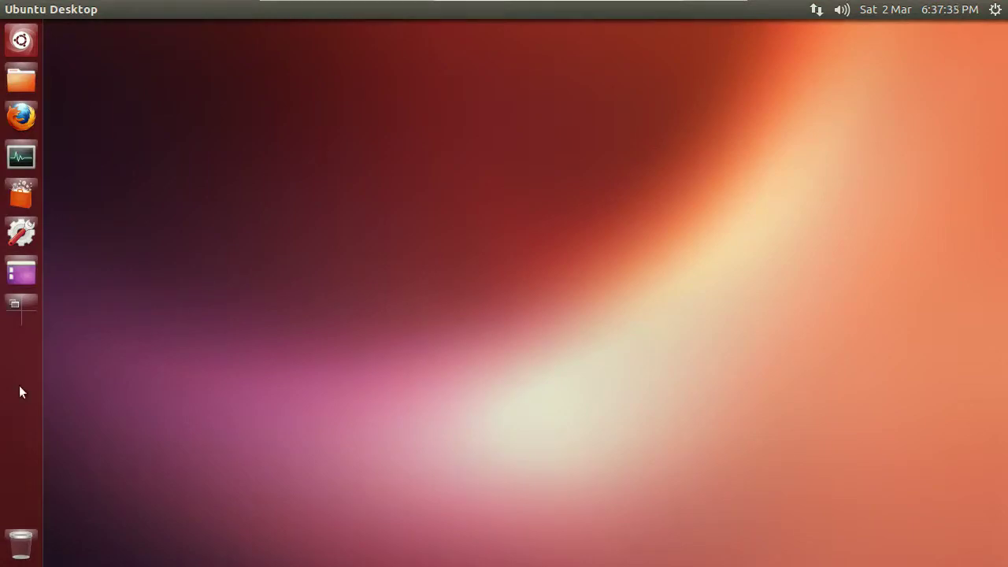
pyautogui.click(36, 315)
pyautogui.click(195, 172)
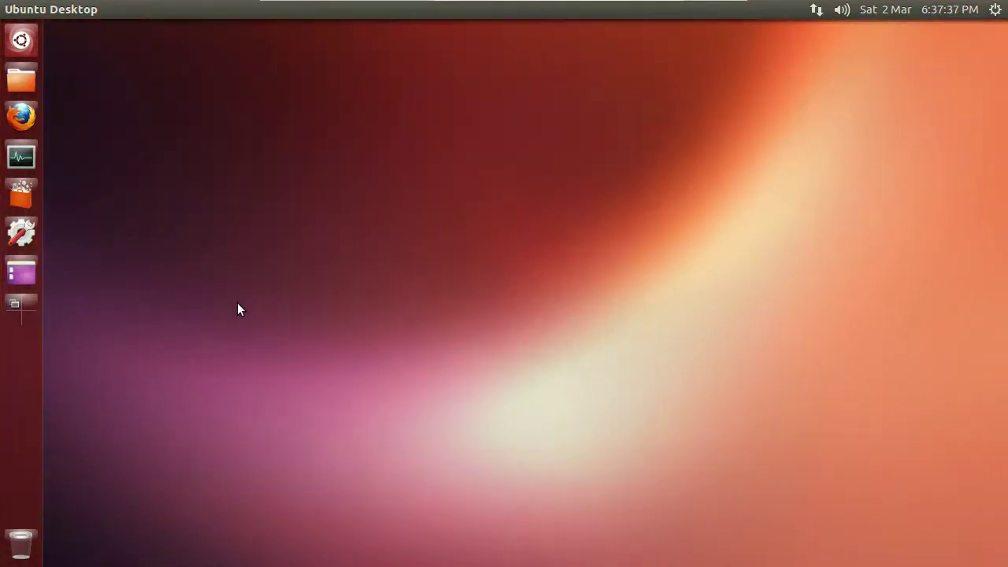